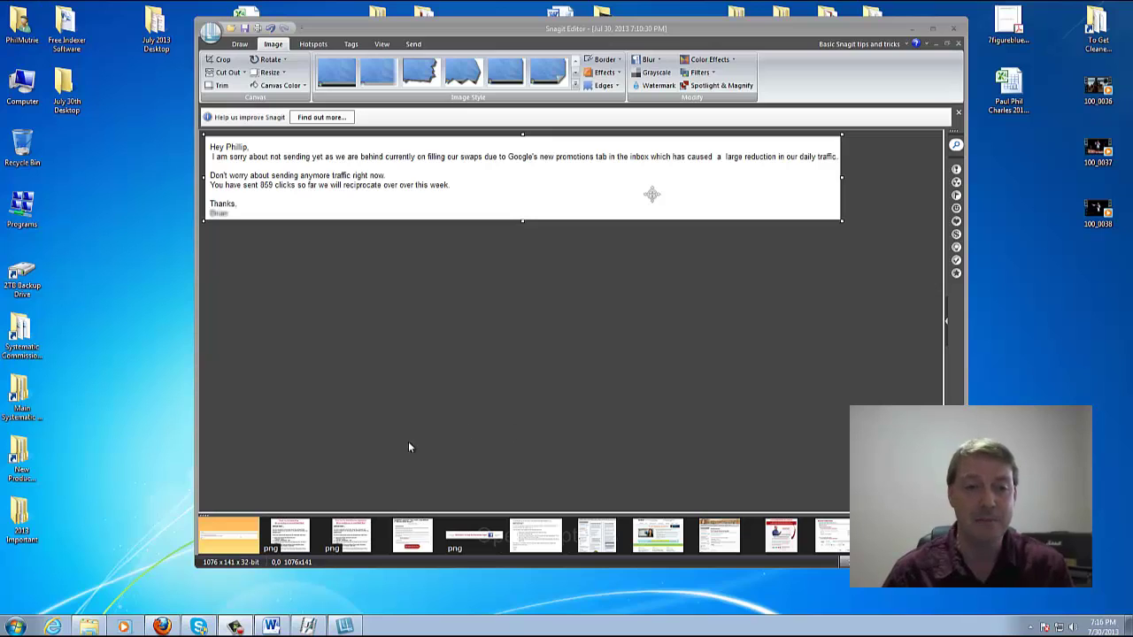
View the ThankYouForSubscribing2 image and the ThankYouForSubmitting image in the Snagit Editor
{"action": "left_click", "coordinate": [290, 535]}
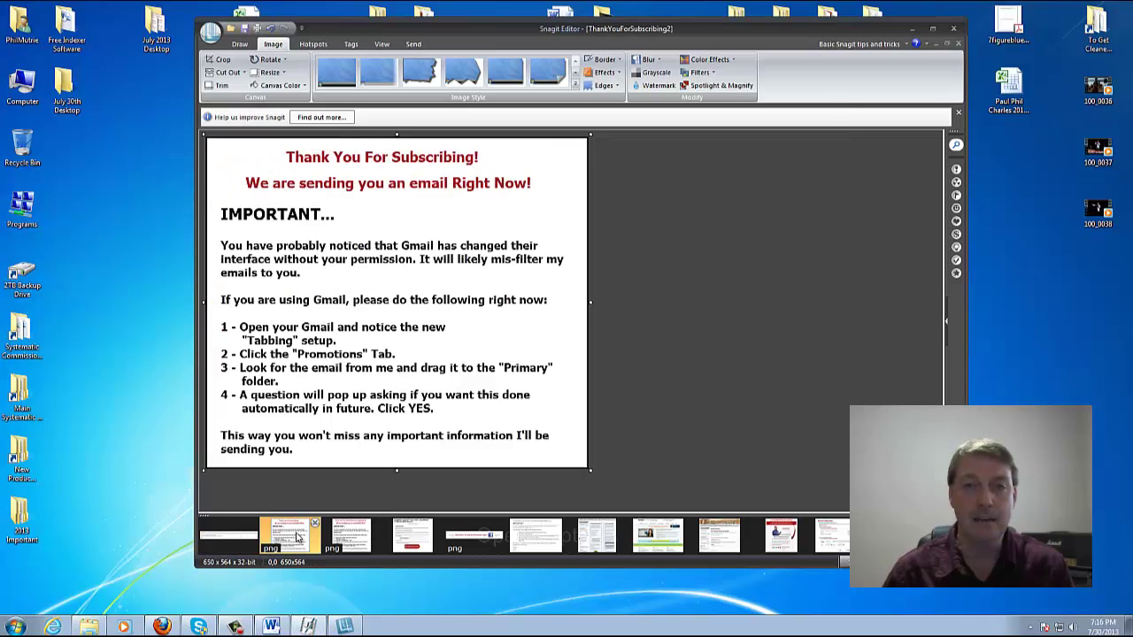
{"action": "left_click", "coordinate": [359, 533]}
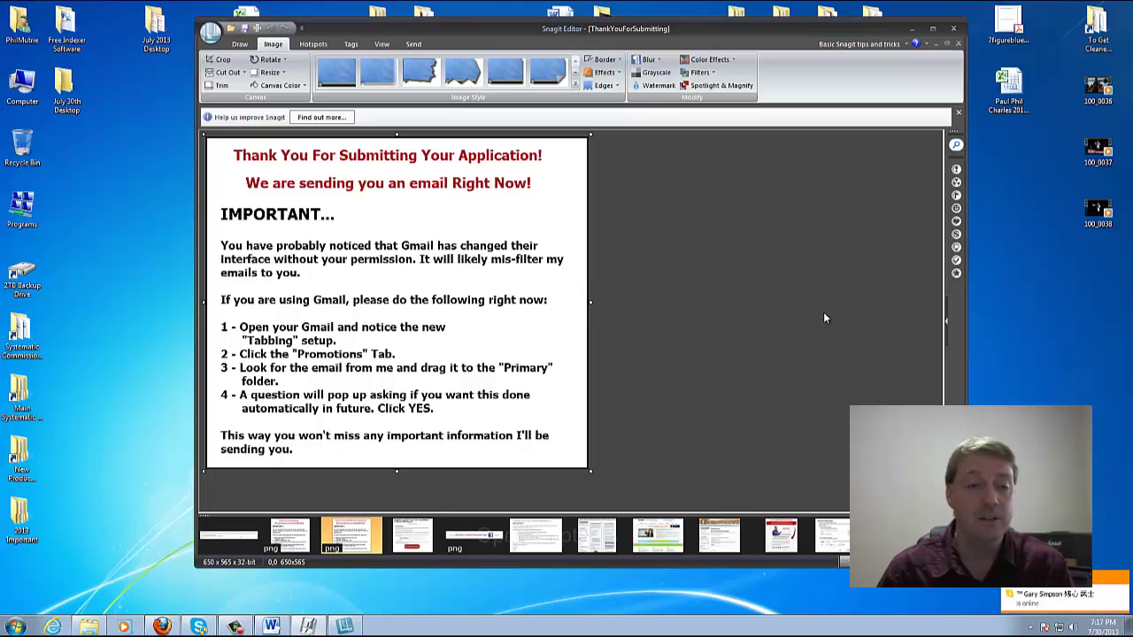
Switch to Gmail in Firefox and demonstrate moving the Promotions email to the Primary category twice, undoing the move each time
{"action": "left_click", "coordinate": [168, 627]}
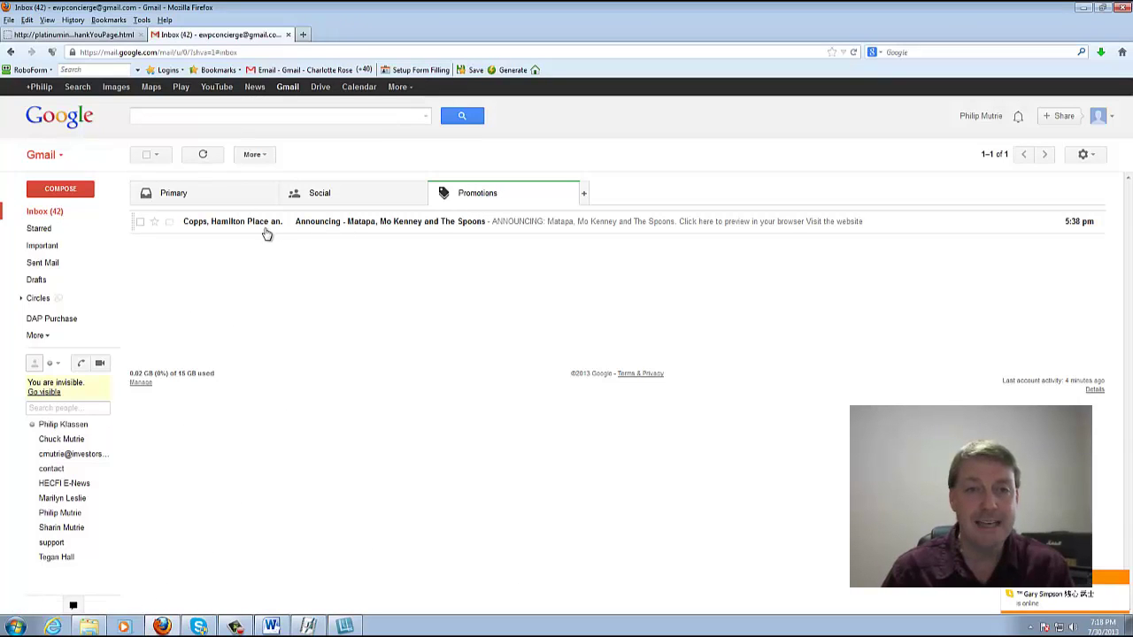
{"action": "left_click_drag", "start_coordinate": [252, 223], "coordinate": [177, 192]}
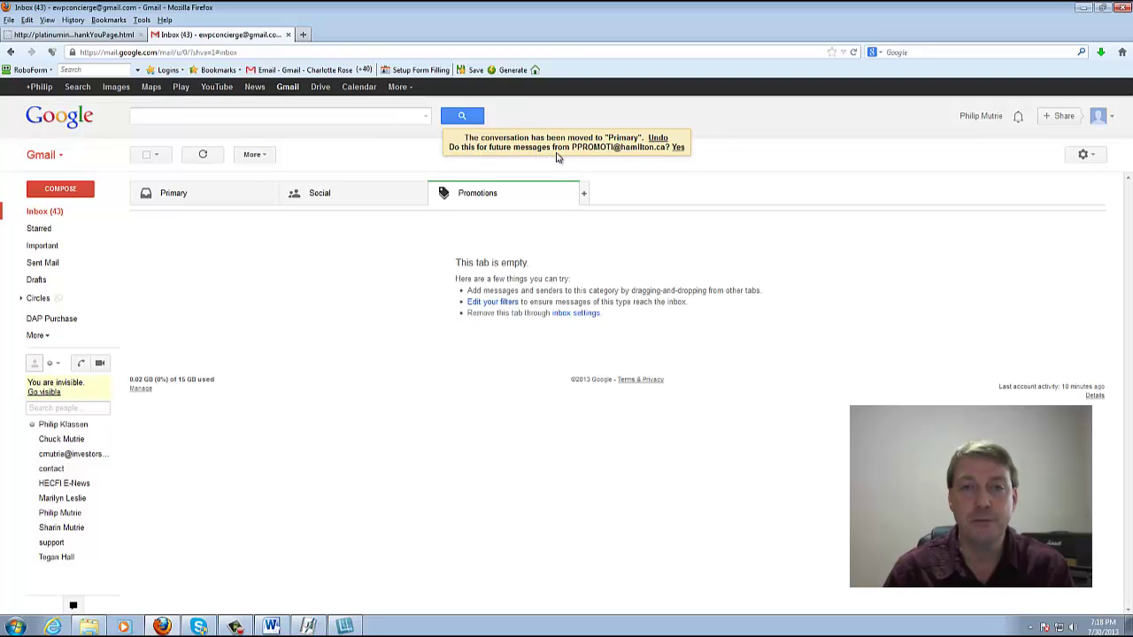
{"action": "left_click", "coordinate": [659, 139]}
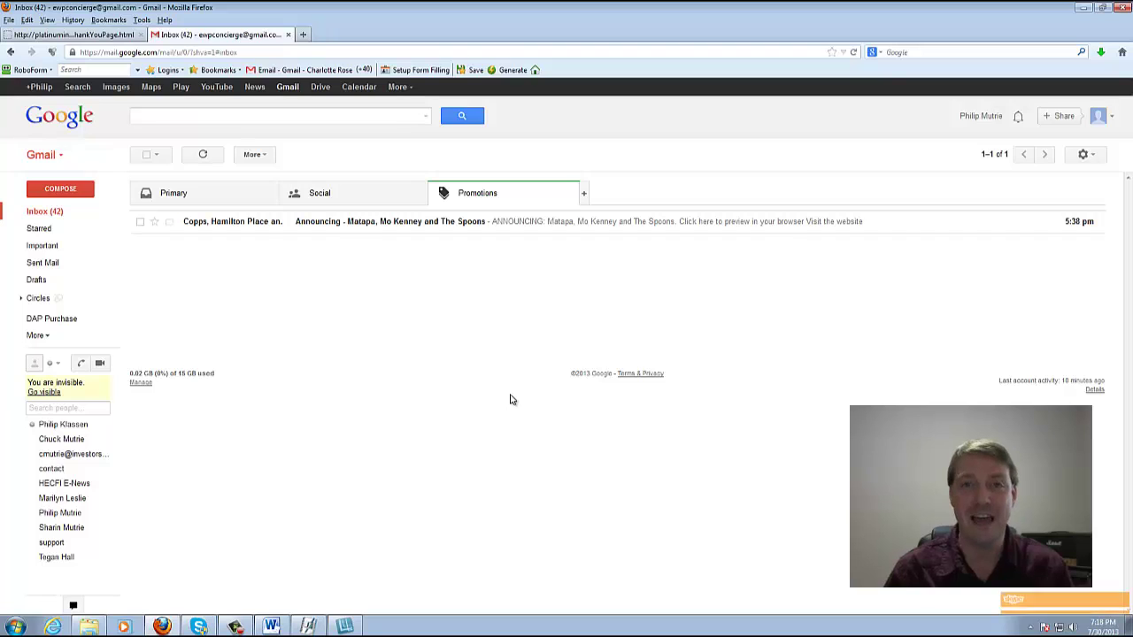
{"action": "left_click_drag", "start_coordinate": [270, 229], "coordinate": [206, 193]}
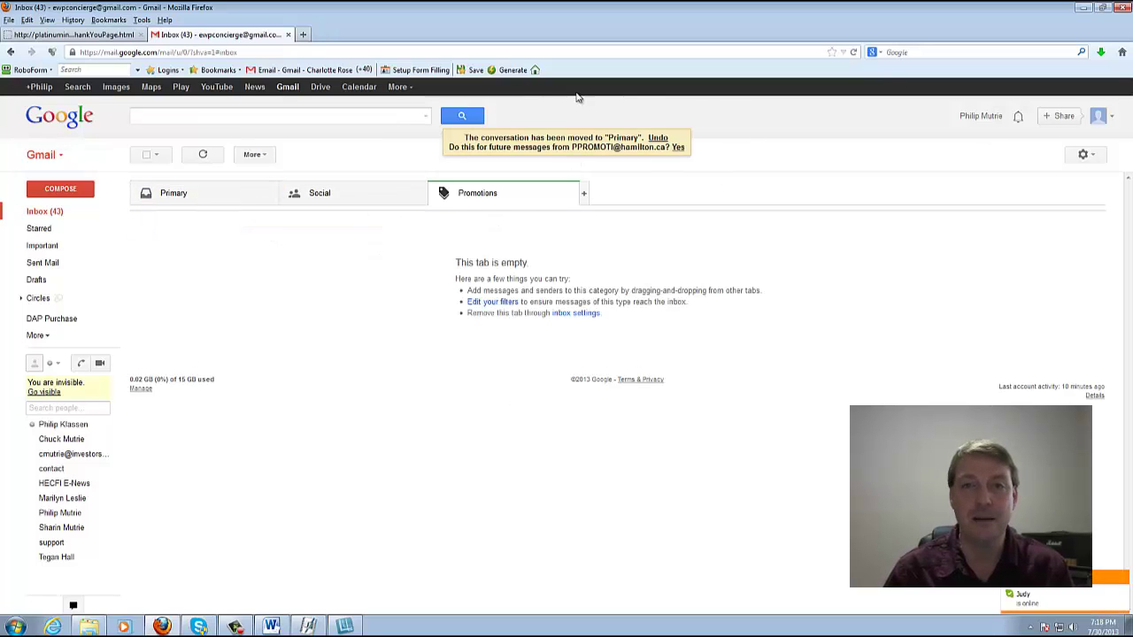
{"action": "left_click", "coordinate": [659, 139]}
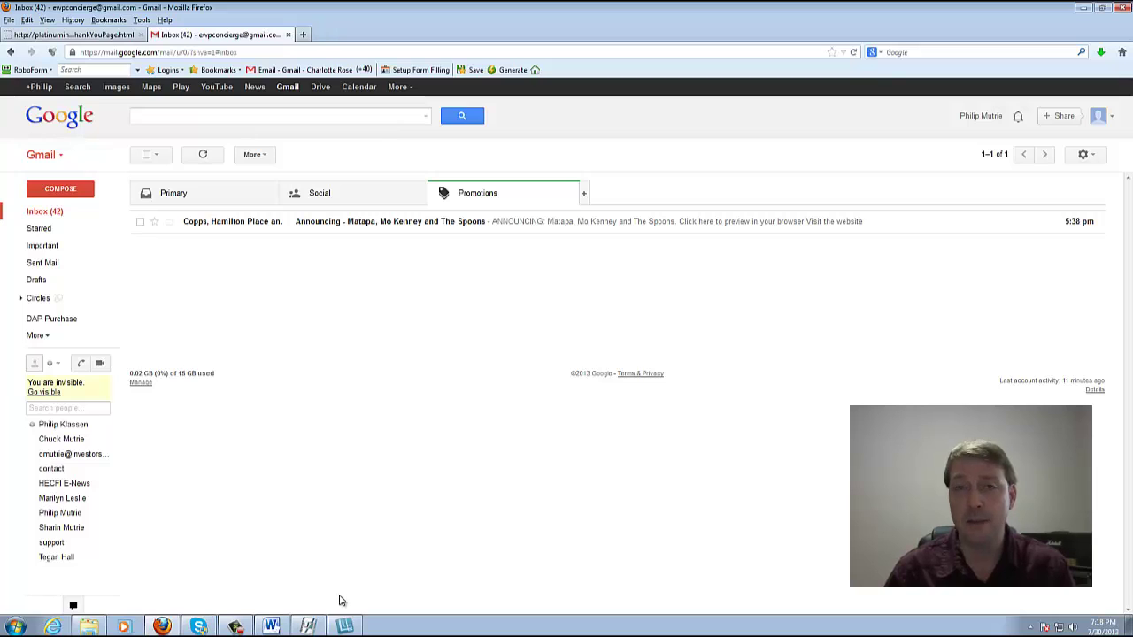
Switch back to the Snagit Editor and view the ThankYouForSubscribing2 image again
{"action": "left_click", "coordinate": [307, 627]}
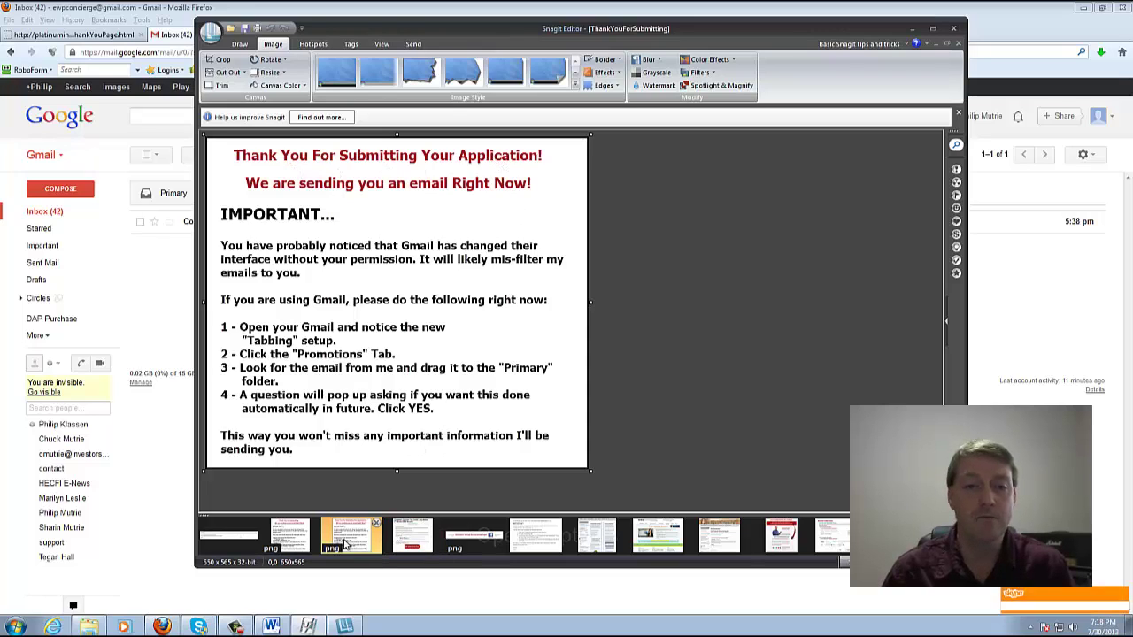
{"action": "left_click", "coordinate": [292, 535]}
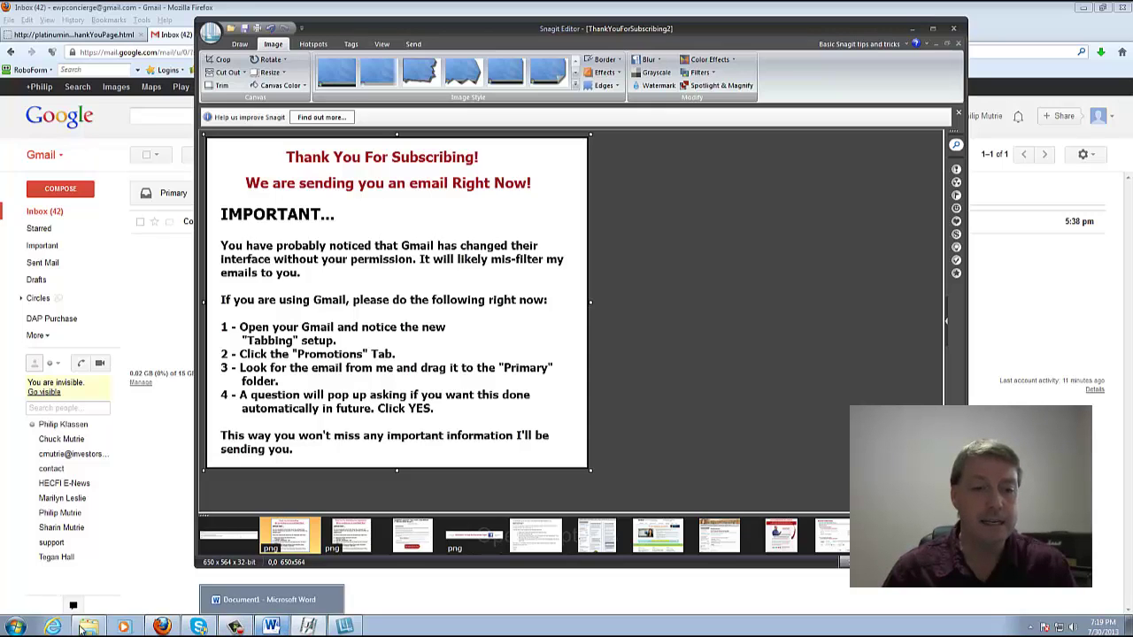
Open a blank Word document and use Snagit to capture a white area of its page, about 584 x 500 pixels
{"action": "left_click", "coordinate": [15, 627]}
{"action": "left_click", "coordinate": [62, 368]}
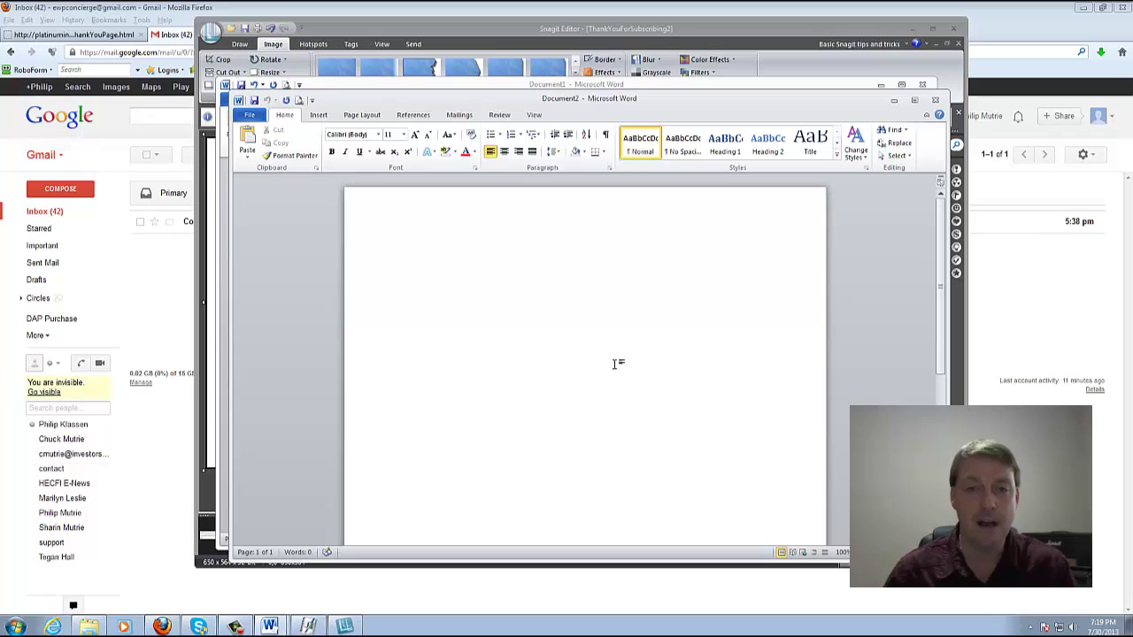
{"action": "left_click", "coordinate": [346, 626]}
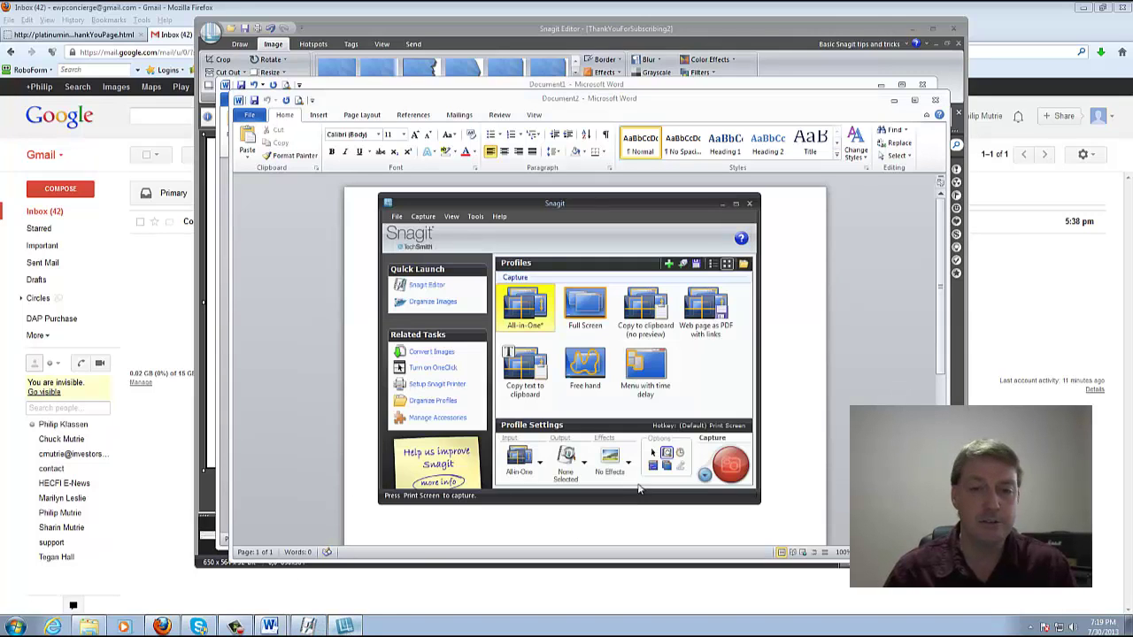
{"action": "left_click", "coordinate": [730, 465]}
{"action": "left_click_drag", "start_coordinate": [397, 227], "coordinate": [745, 521]}
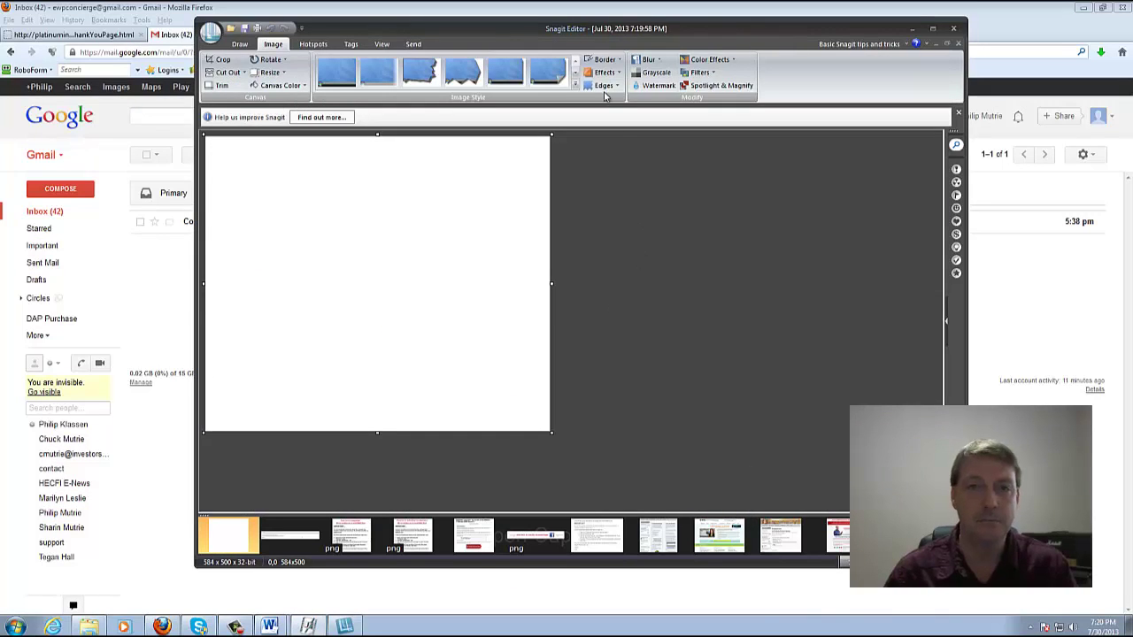
Add a black border around the blank captured image
{"action": "left_click", "coordinate": [617, 60]}
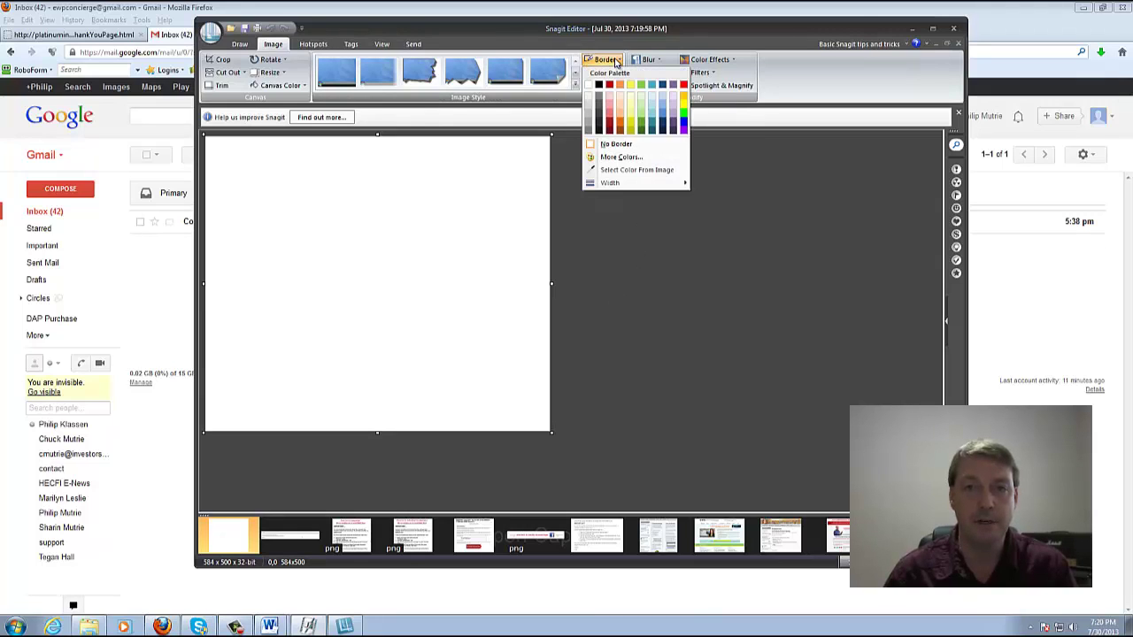
{"action": "left_click", "coordinate": [600, 85]}
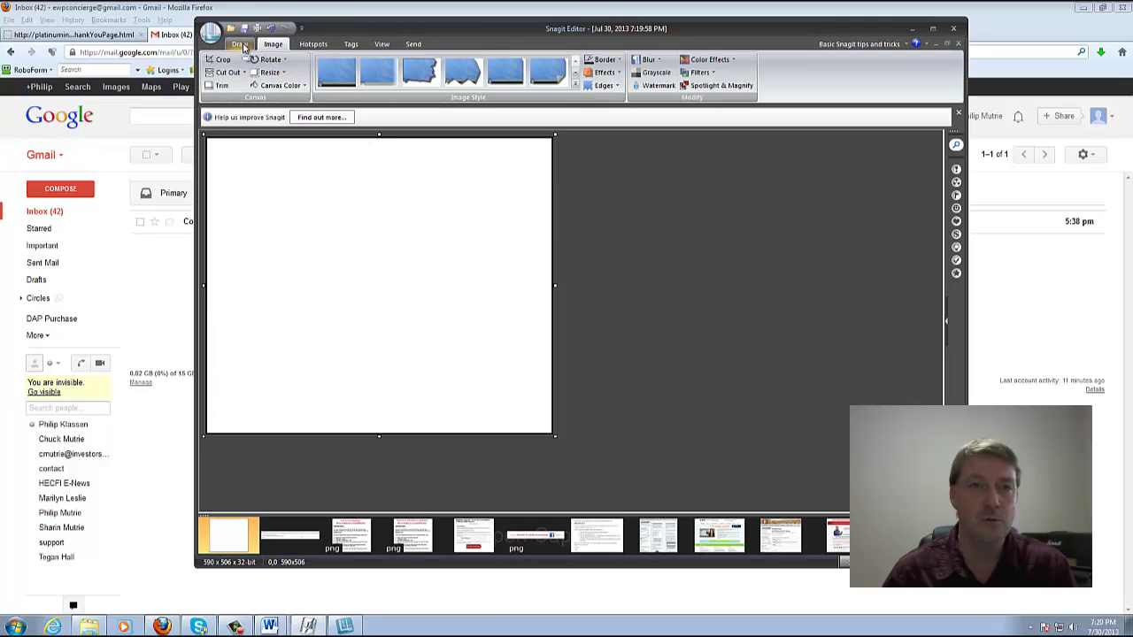
Add a text box near the image's upper edge reading "Thank You For Subscribing!", "Blah, blah, blah..." and "dfsfdsfsfsdf" on separate lines
{"action": "left_click", "coordinate": [241, 45]}
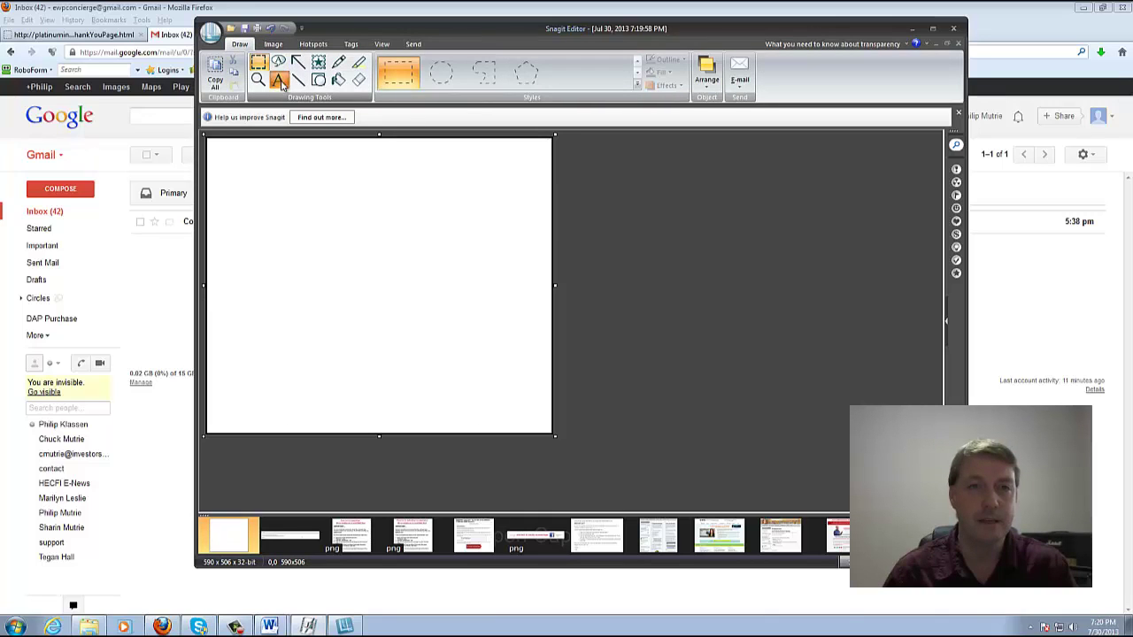
{"action": "left_click", "coordinate": [279, 81]}
{"action": "left_click_drag", "start_coordinate": [233, 154], "coordinate": [516, 217]}
{"action": "type", "text": "Tan"}
{"action": "key", "text": "BackSpace"}
{"action": "key", "text": "BackSpace"}
{"action": "type", "text": "hank y"}
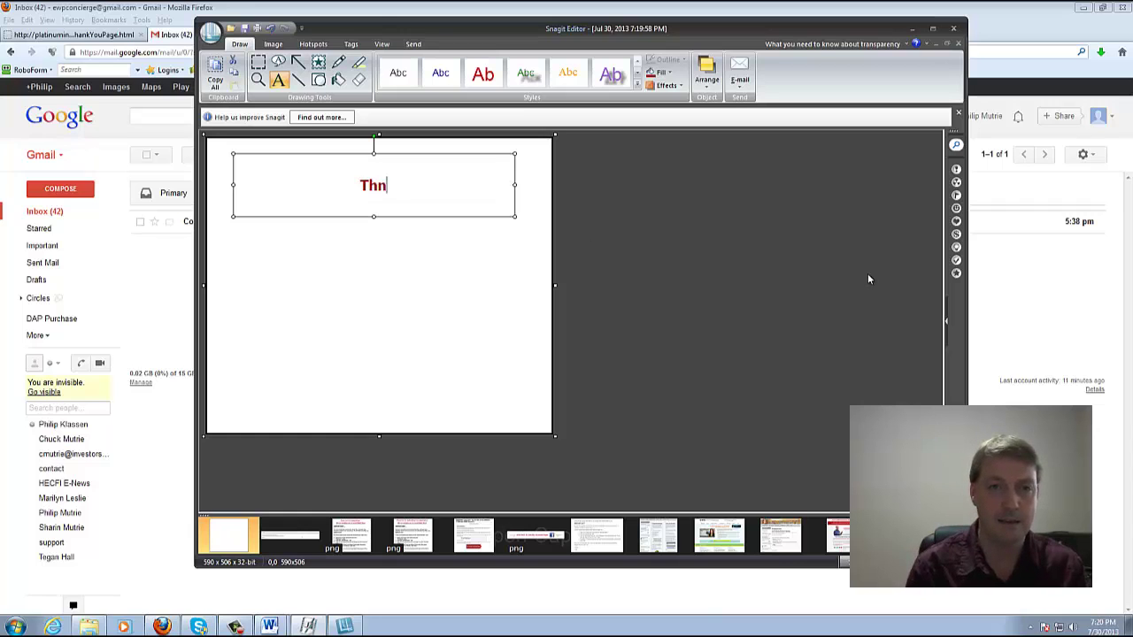
{"action": "key", "text": "BackSpace"}
{"action": "type", "text": "You For "}
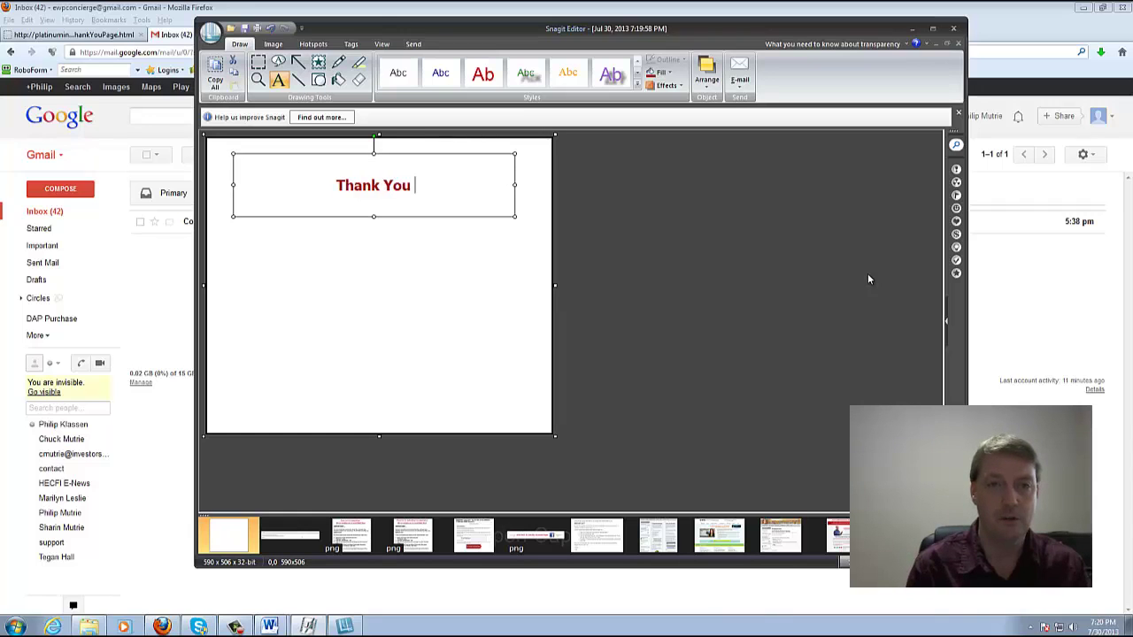
{"action": "type", "text": "Subscri"}
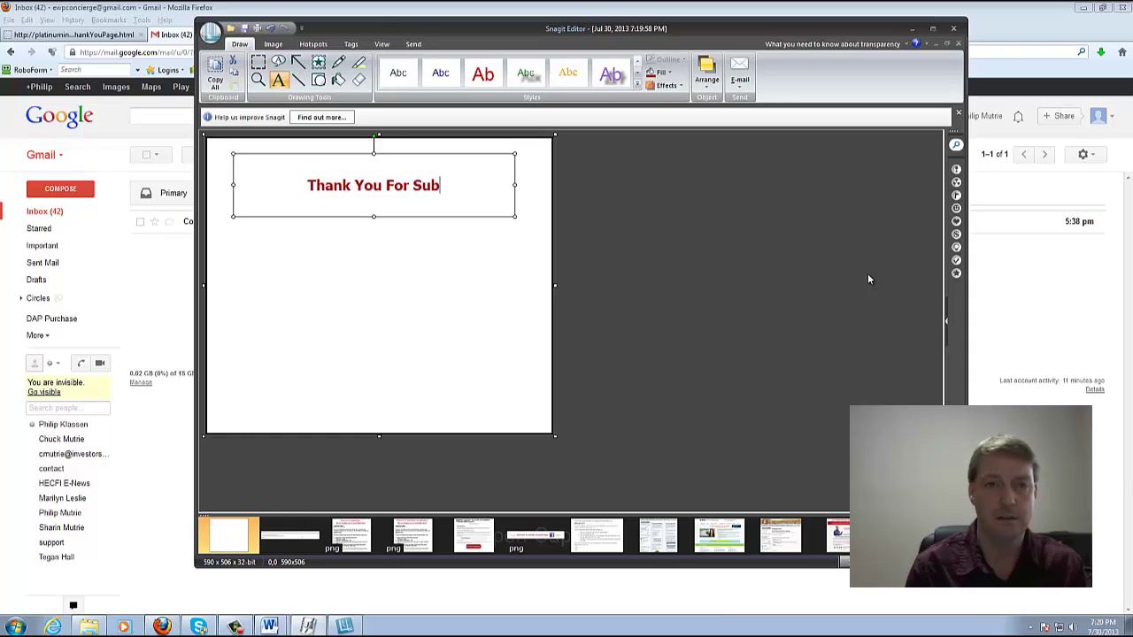
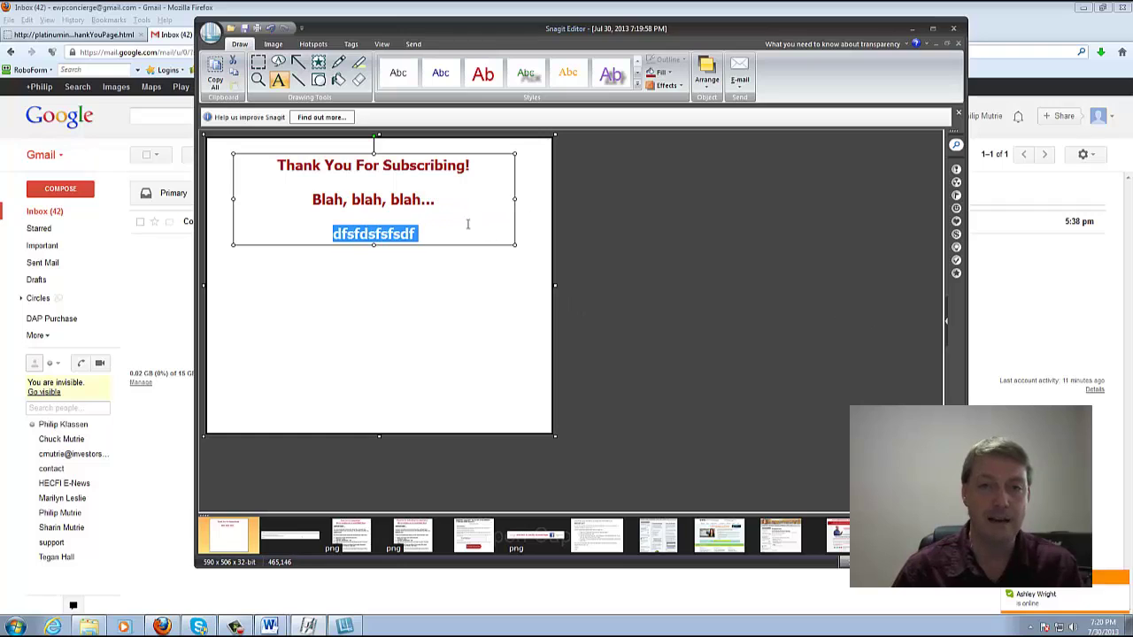
Format the third text line, "dfsfdsfsfsdf", in black and align it left
{"action": "left_click", "coordinate": [405, 241]}
{"action": "left_click_drag", "start_coordinate": [336, 233], "coordinate": [412, 232]}
{"action": "left_click", "coordinate": [411, 233]}
{"action": "left_click_drag", "start_coordinate": [333, 233], "coordinate": [418, 234]}
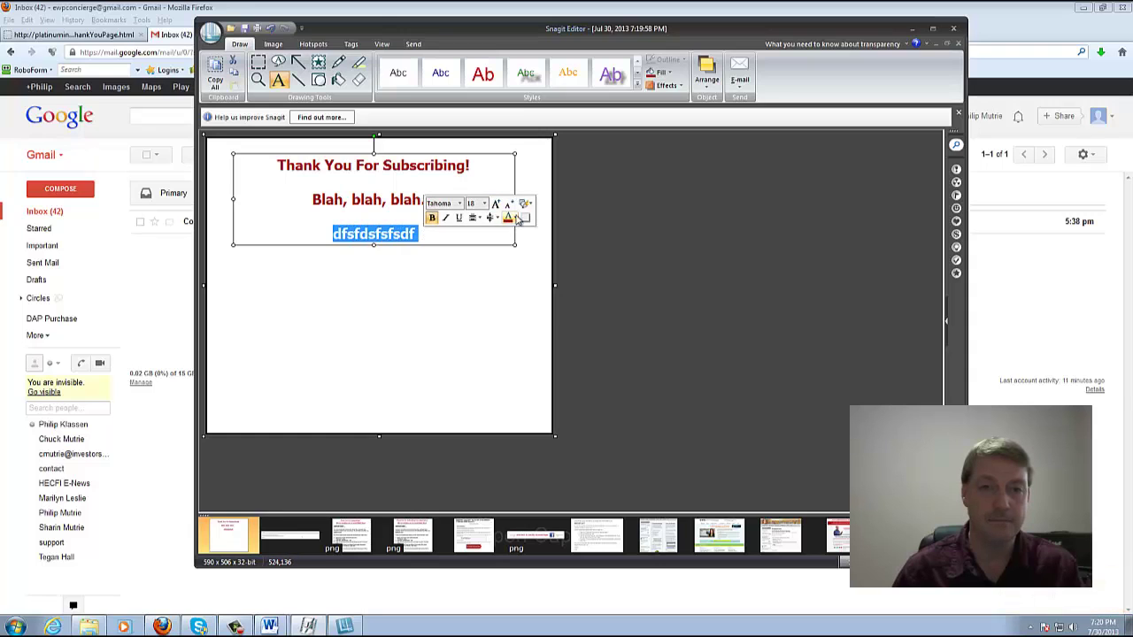
{"action": "left_click", "coordinate": [512, 218]}
{"action": "left_click", "coordinate": [520, 242]}
{"action": "left_click", "coordinate": [485, 218]}
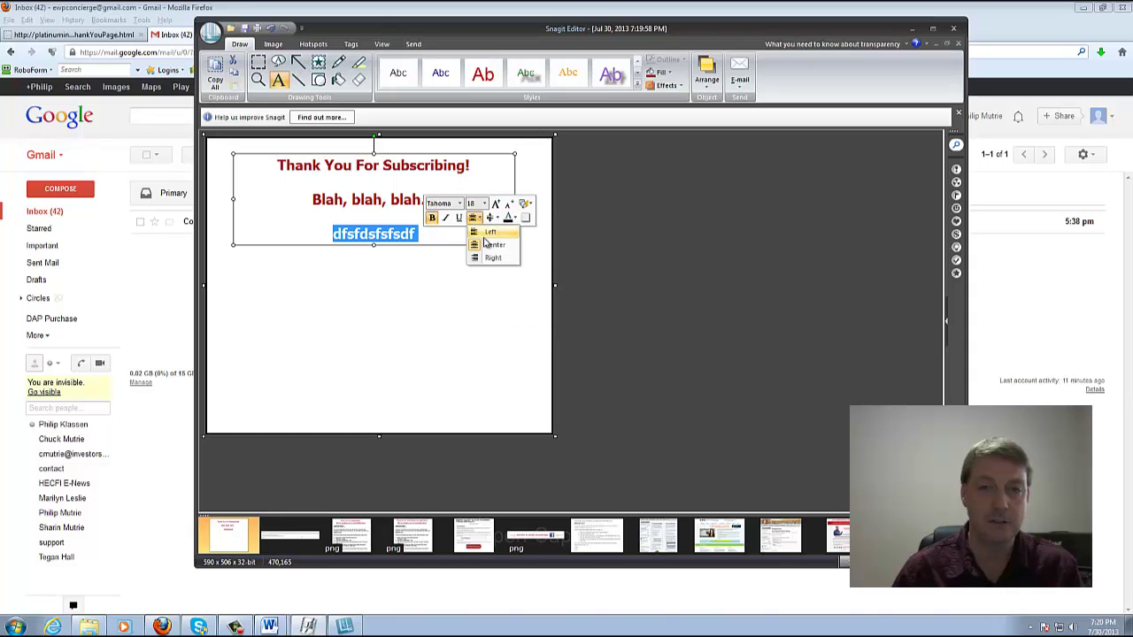
{"action": "left_click", "coordinate": [489, 235]}
Add a colon to the "dfsfdsfsfsdf" line and enter four numbered placeholder items, 1 to 4, on separate lines below it
{"action": "left_click", "coordinate": [317, 235]}
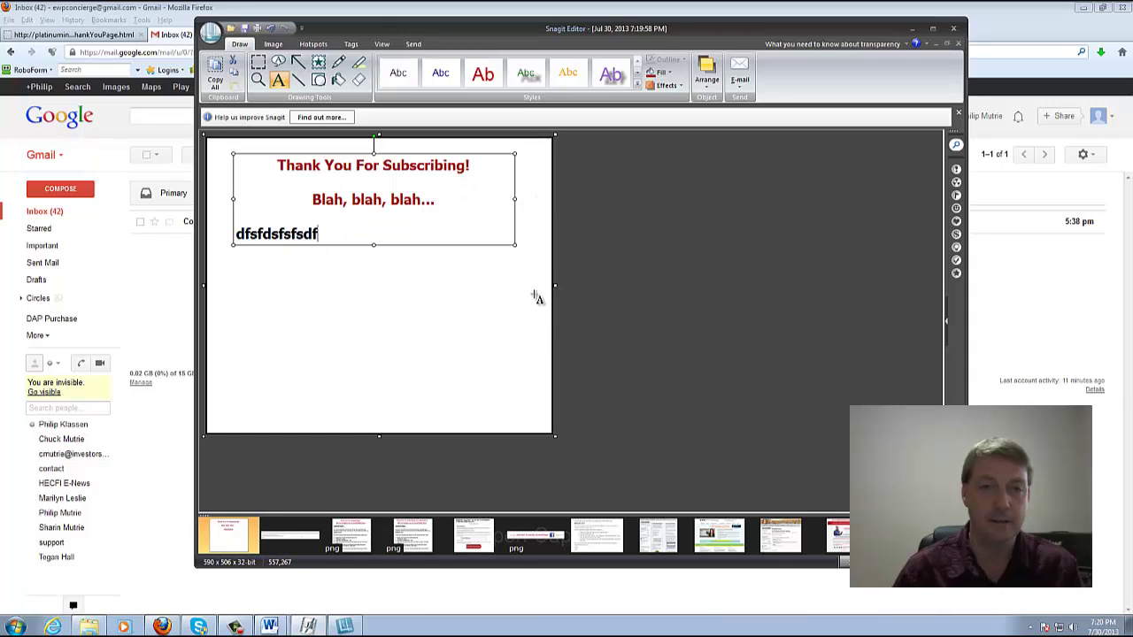
{"action": "type", "text": ":"}
{"action": "key", "text": "Return"}
{"action": "type", "text": "1 - erueroieuroeiureoiuroiur"}
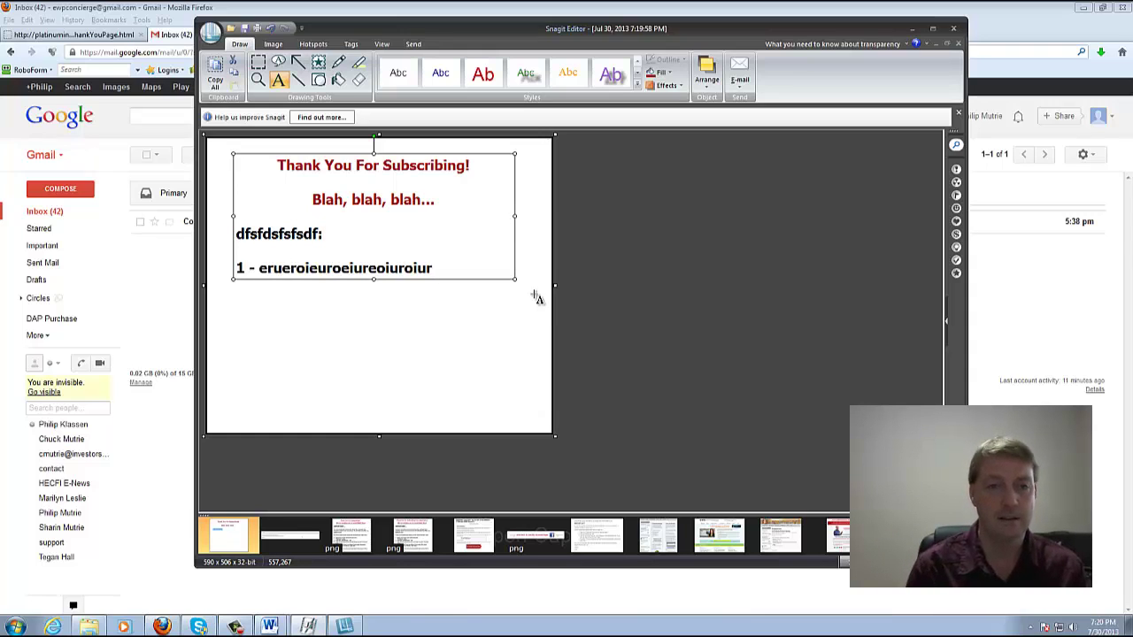
{"action": "key", "text": "Return"}
{"action": "type", "text": "2"}
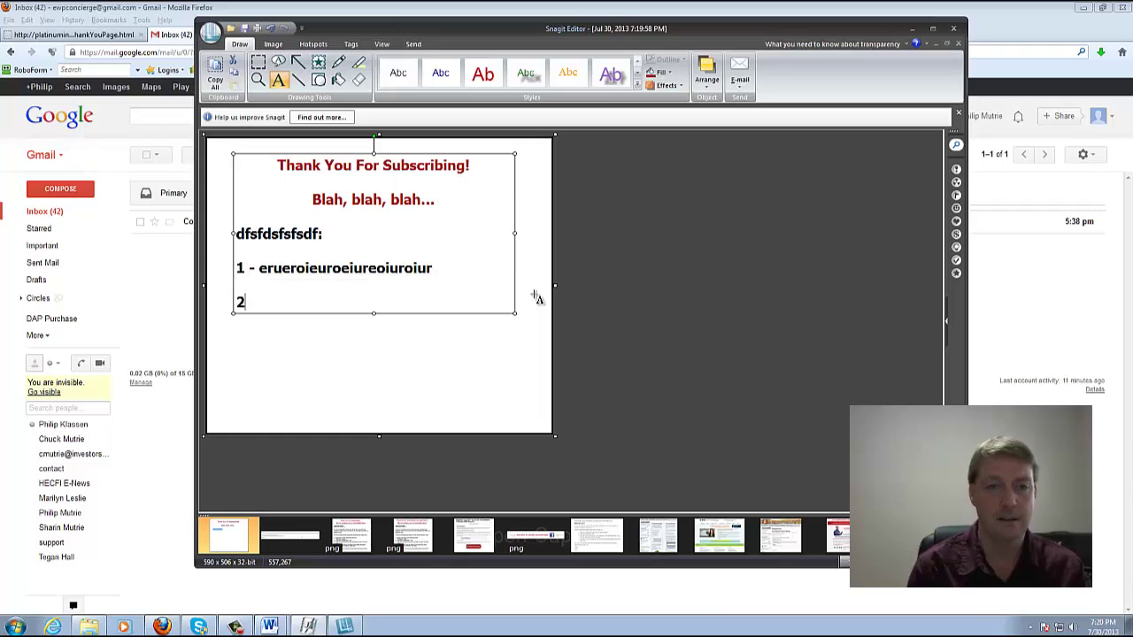
{"action": "type", "text": "- fsdfjlkfjsdlkfjsdlkfjdslkfj"}
{"action": "key", "text": "Return"}
{"action": "type", "text": "3 - dsfjlkfjdslfsdlkfjdslfkjsd"}
{"action": "key", "text": "Return"}
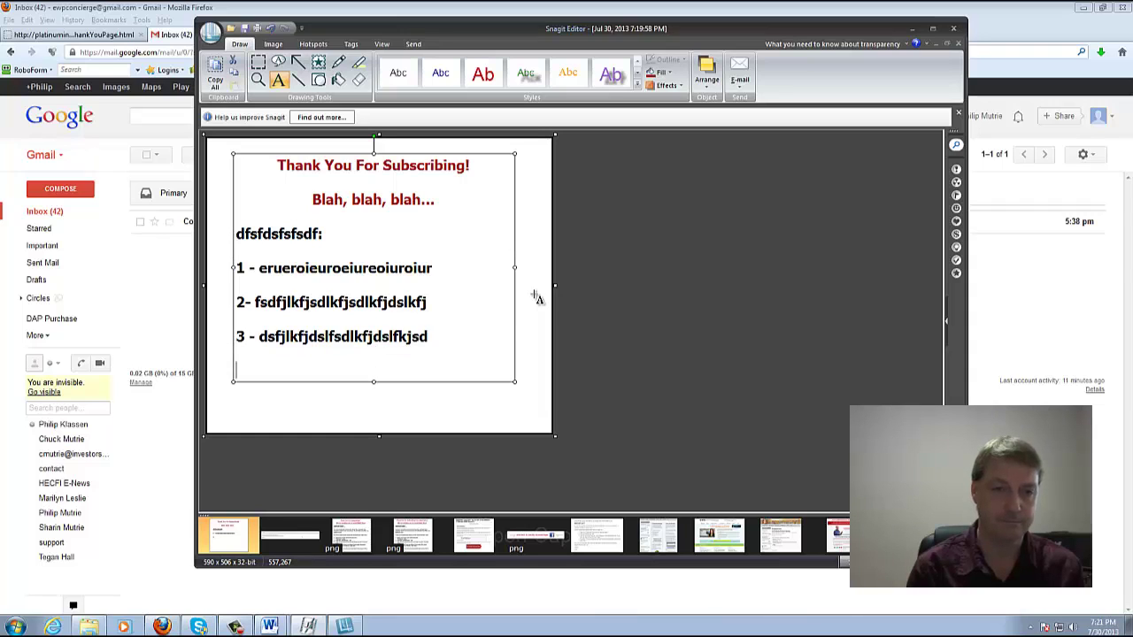
{"action": "type", "text": "4 - "}
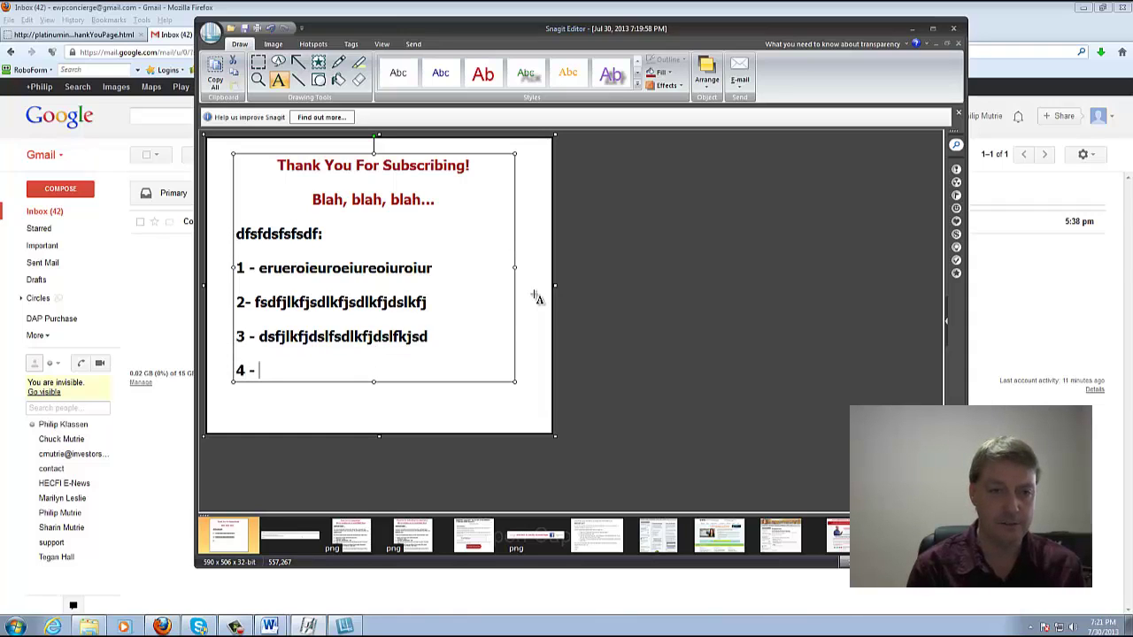
{"action": "type", "text": "kdfjslkfjlksdfjsdlkfjsdlkj"}
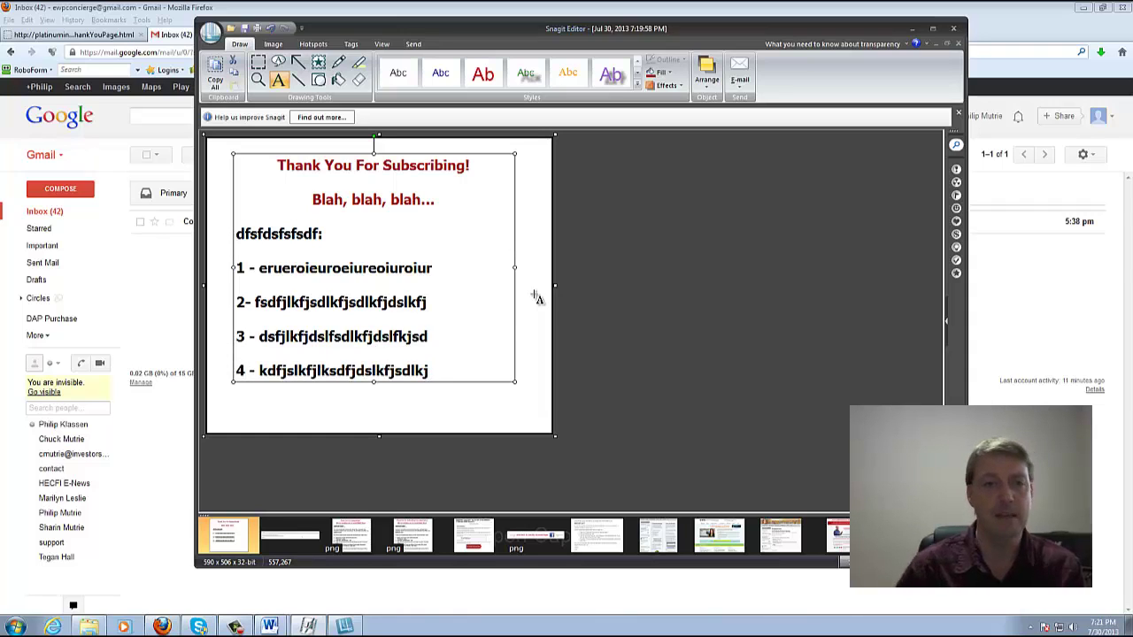
Reduce the font size of the four numbered lines
{"action": "left_click_drag", "start_coordinate": [237, 267], "coordinate": [449, 372]}
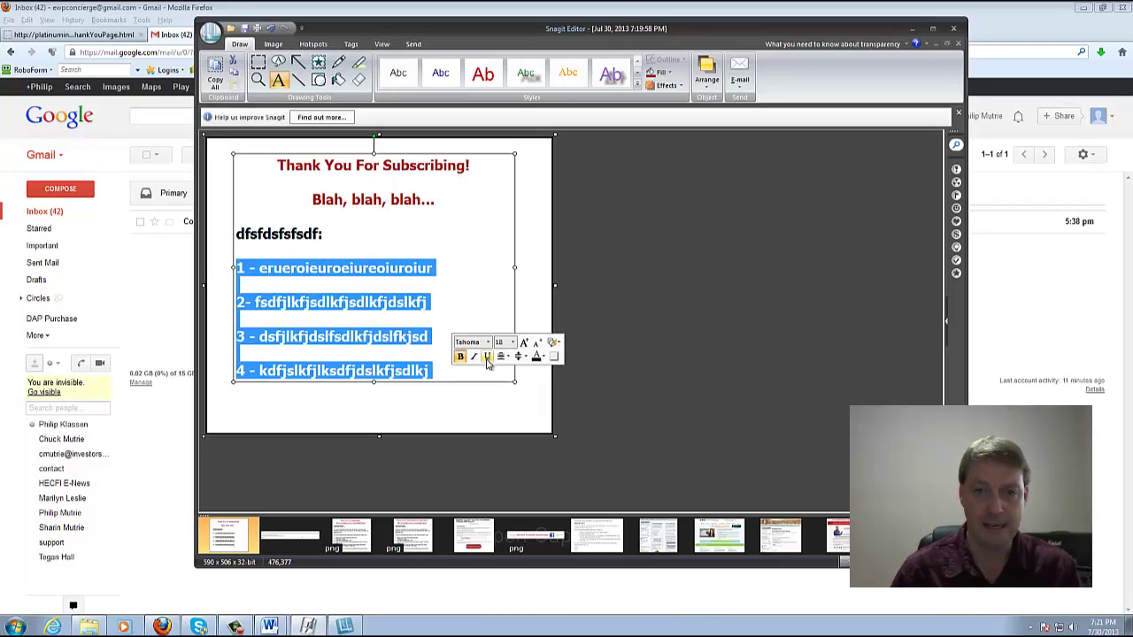
{"action": "left_click", "coordinate": [513, 343]}
{"action": "left_click", "coordinate": [538, 358]}
{"action": "left_click", "coordinate": [502, 358]}
{"action": "left_click", "coordinate": [423, 335]}
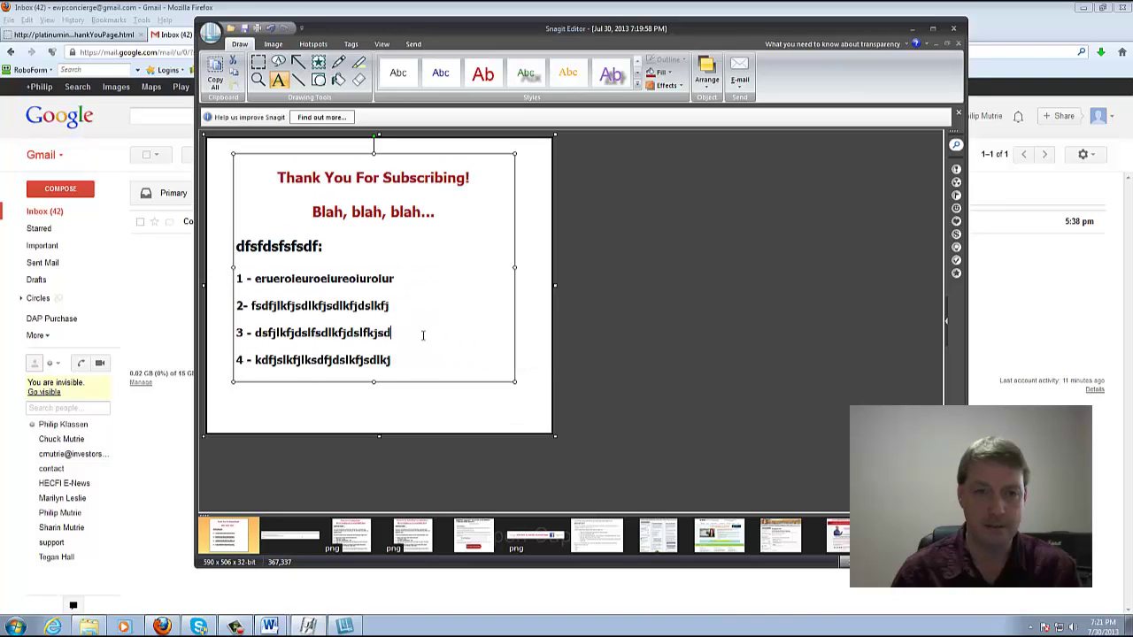
Remove the blank spacing between the four numbered lines so they sit directly below each other
{"action": "left_click", "coordinate": [237, 307]}
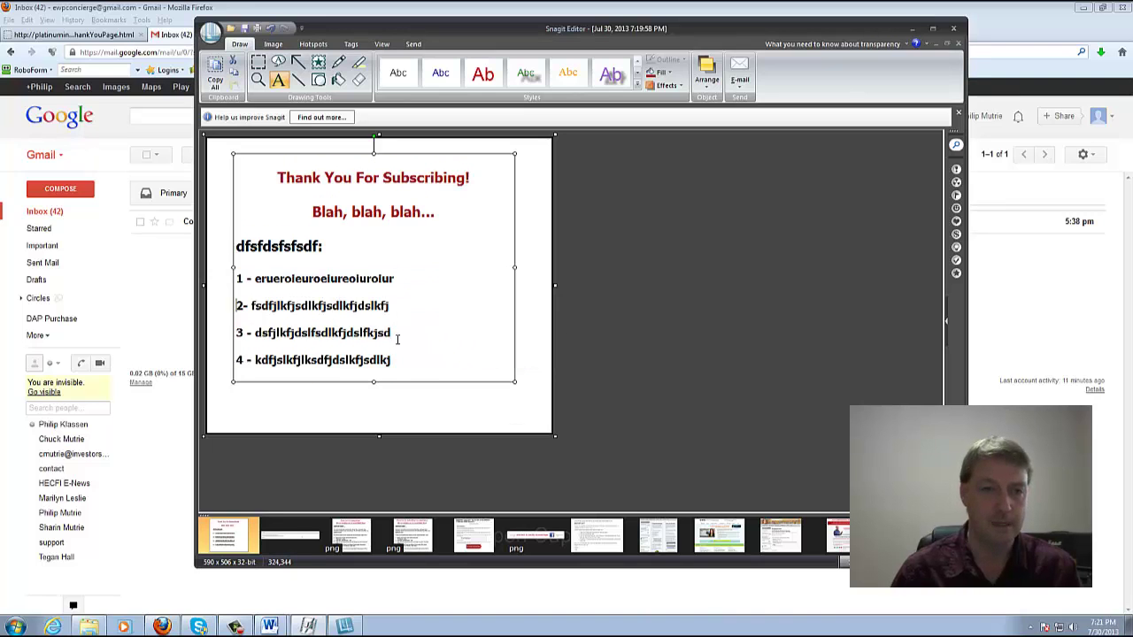
{"action": "key", "text": "BackSpace"}
{"action": "key", "text": "Down"}
{"action": "key", "text": "Down"}
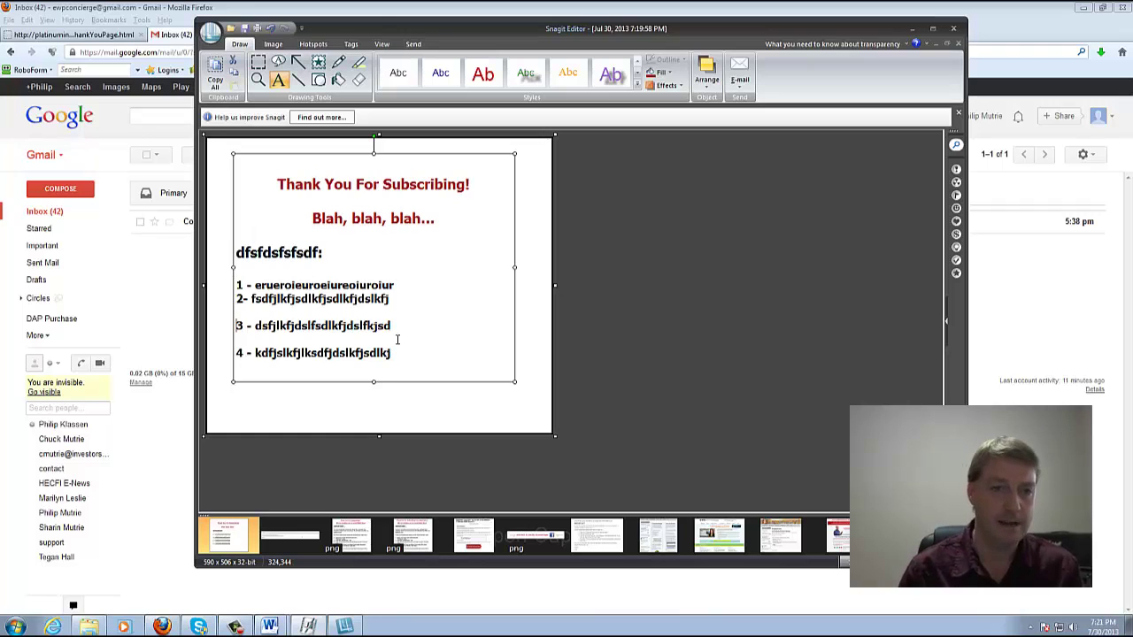
{"action": "key", "text": "BackSpace"}
{"action": "key", "text": "Down"}
{"action": "key", "text": "BackSpace"}
{"action": "left_click", "coordinate": [398, 339]}
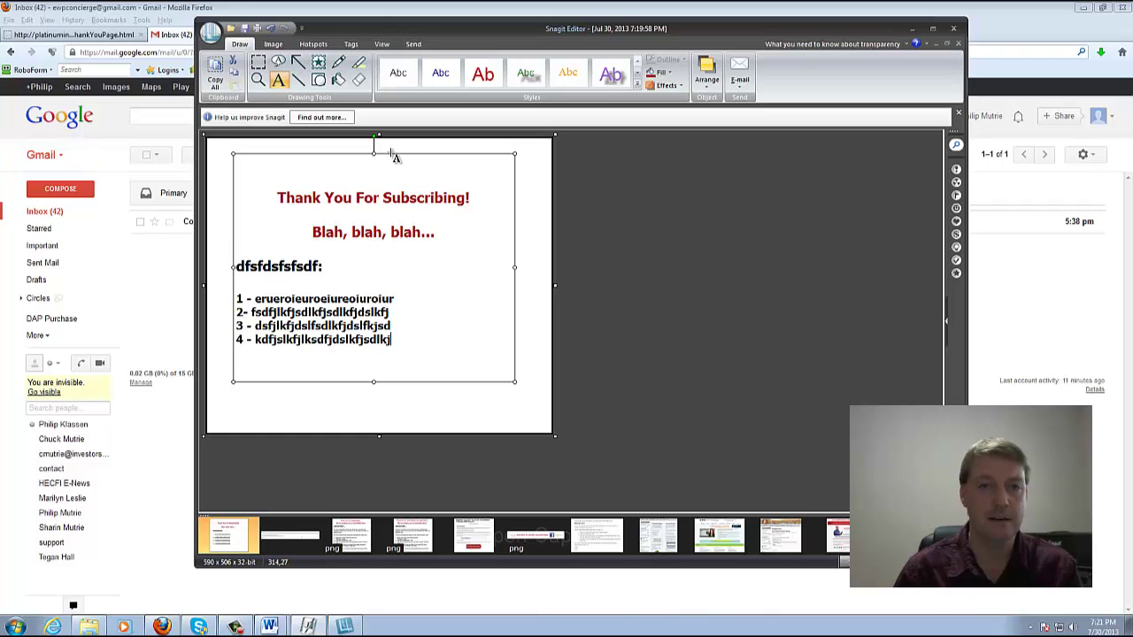
Move the text box slightly down on the image and deselect it
{"action": "mouse_move", "coordinate": [387, 154]}
{"action": "left_mouse_down"}
{"action": "mouse_move", "coordinate": [399, 220]}
{"action": "mouse_move", "coordinate": [370, 164]}
{"action": "mouse_move", "coordinate": [393, 159]}
{"action": "left_mouse_up"}
{"action": "left_click", "coordinate": [722, 245]}
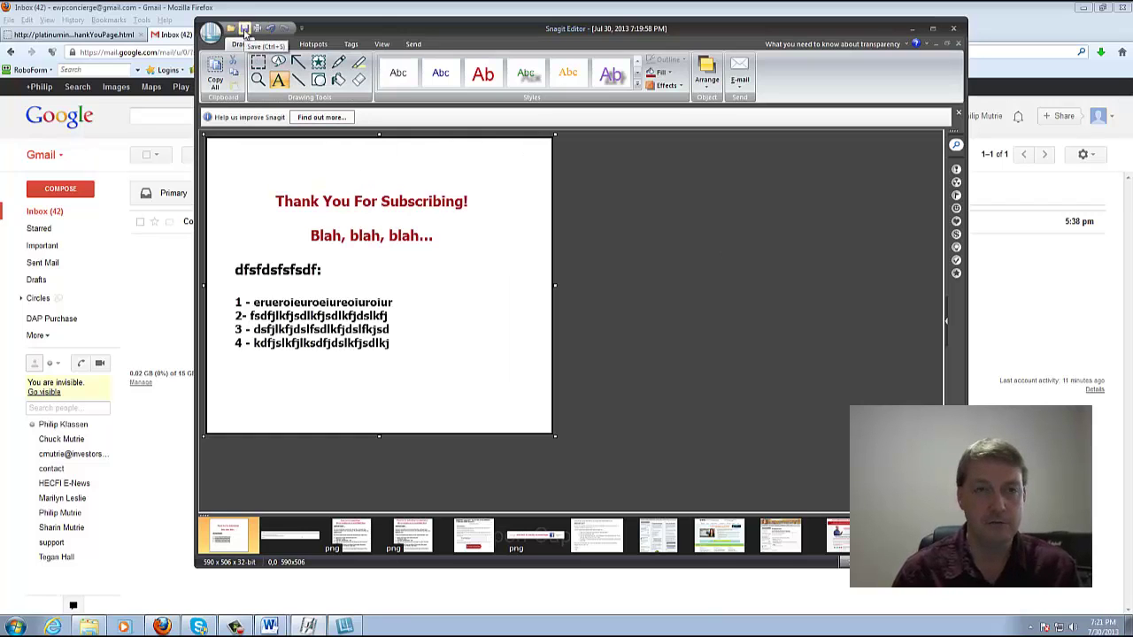
Save the image to the Desktop as a PNG under the suggested file name and put the editor window away
{"action": "left_click", "coordinate": [245, 30]}
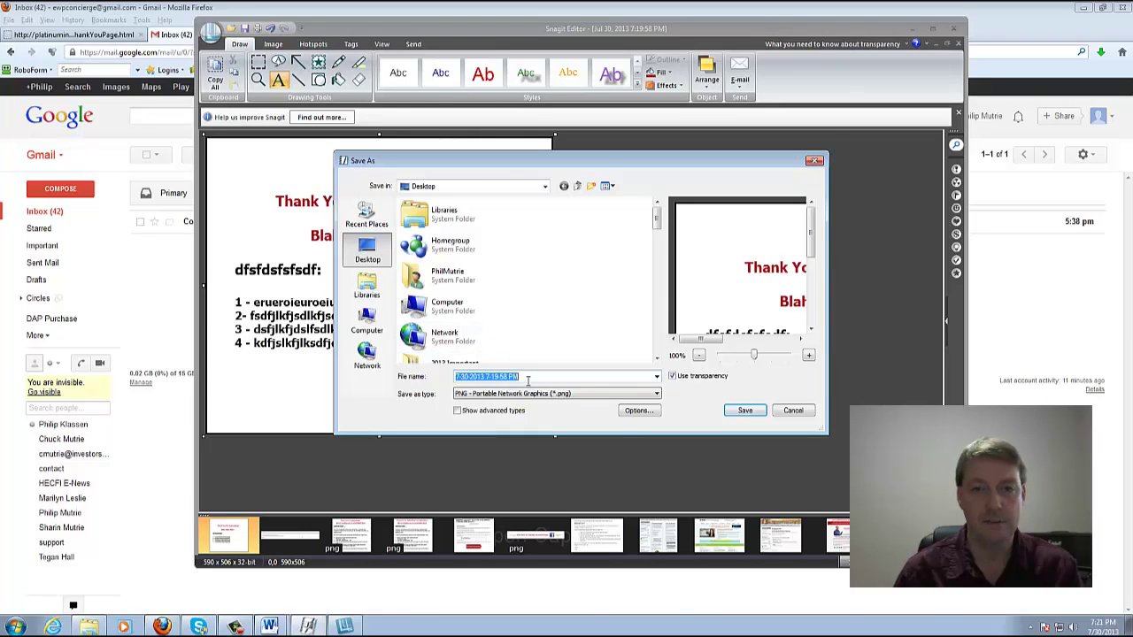
{"action": "left_click", "coordinate": [744, 411]}
{"action": "left_click", "coordinate": [932, 28]}
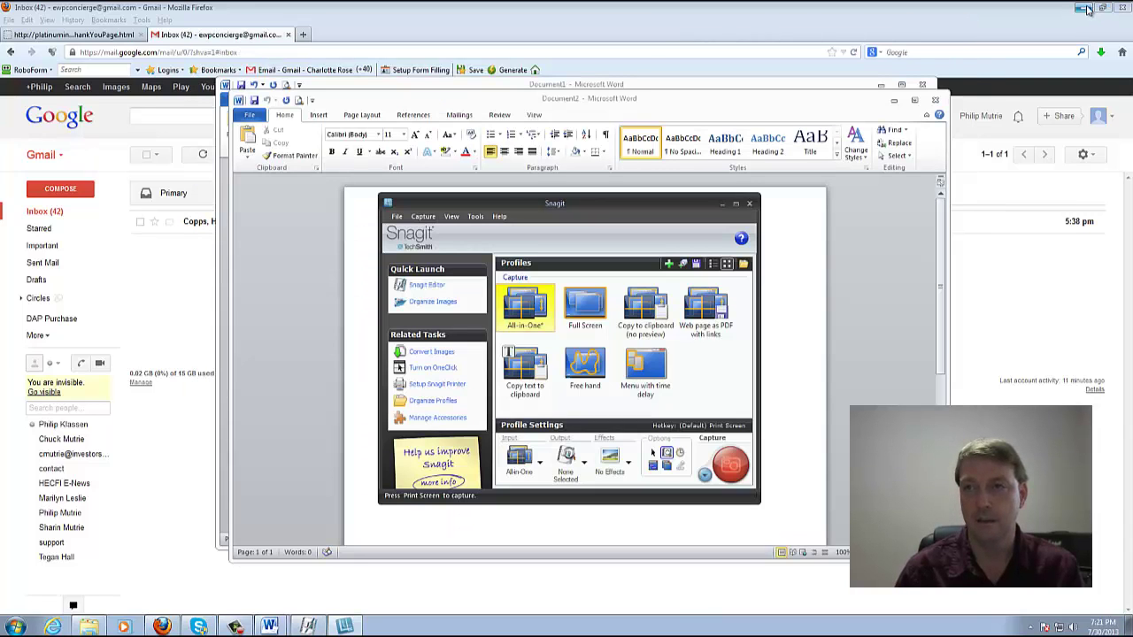
Clear the open windows off the desktop, open the saved thank-you PNG to check it, and close the viewer
{"action": "left_click", "coordinate": [1087, 9]}
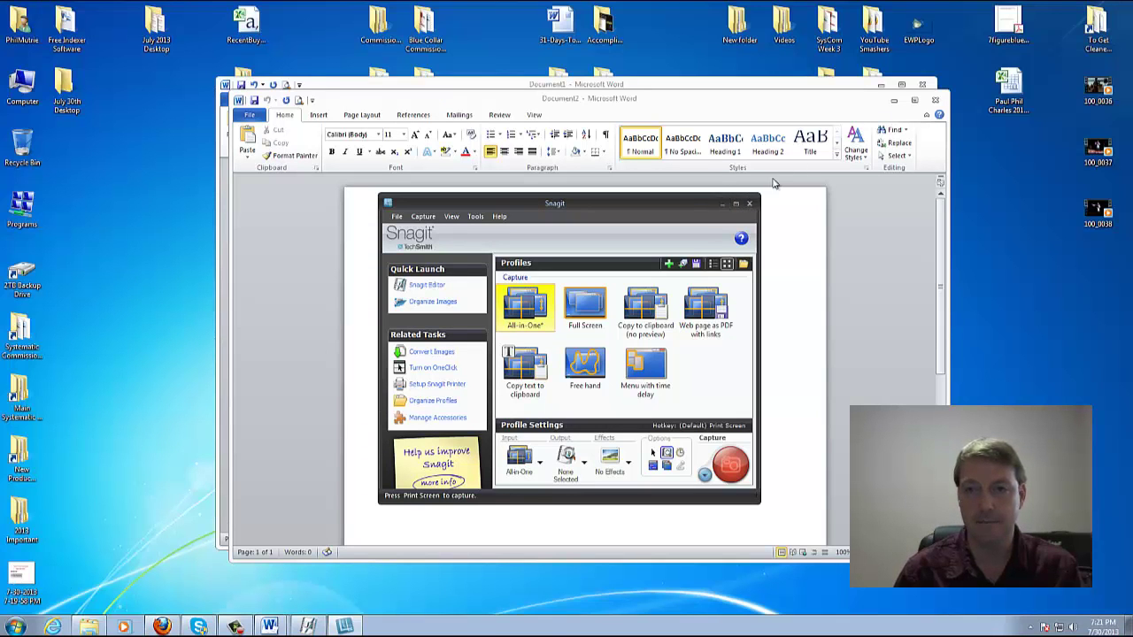
{"action": "left_click", "coordinate": [721, 204]}
{"action": "left_click", "coordinate": [894, 100]}
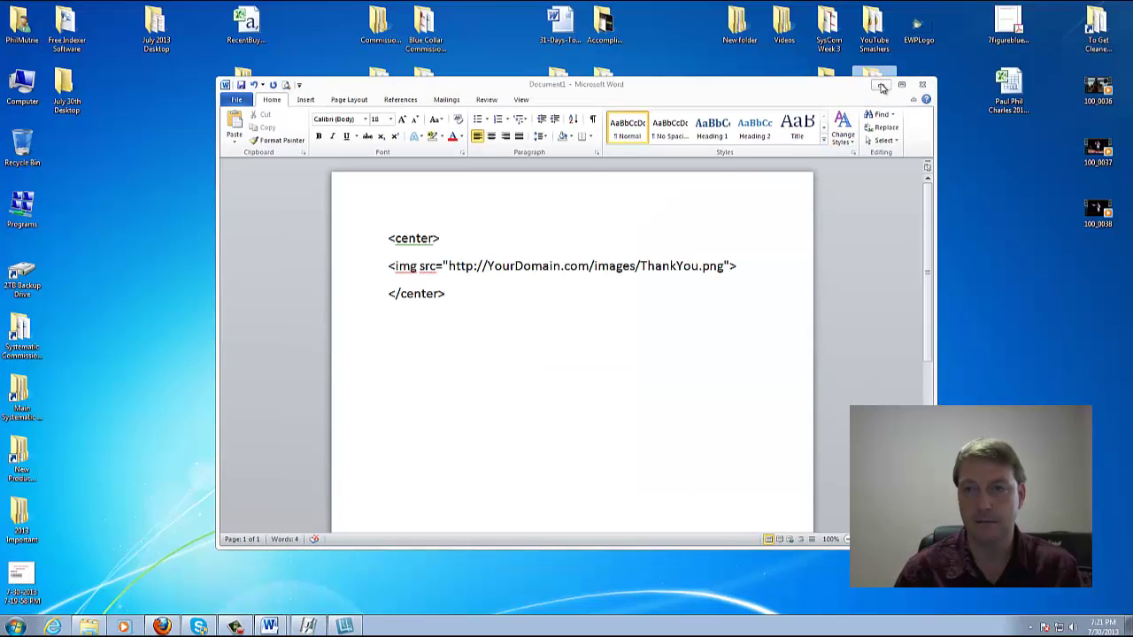
{"action": "left_click", "coordinate": [880, 86]}
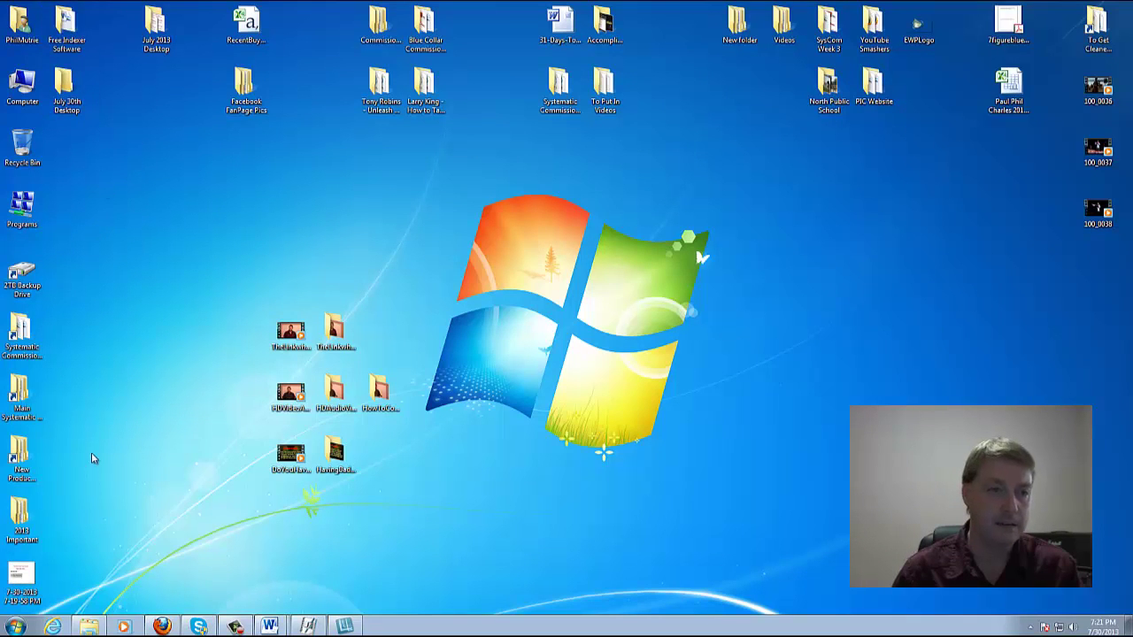
{"action": "double_click", "coordinate": [42, 583]}
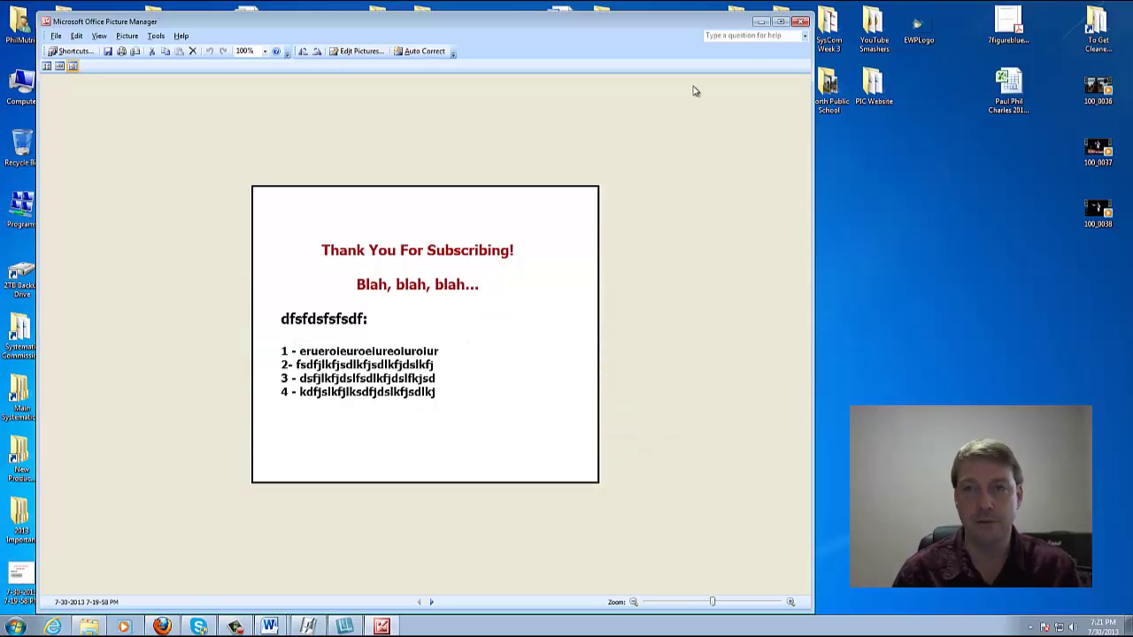
{"action": "left_click", "coordinate": [802, 22]}
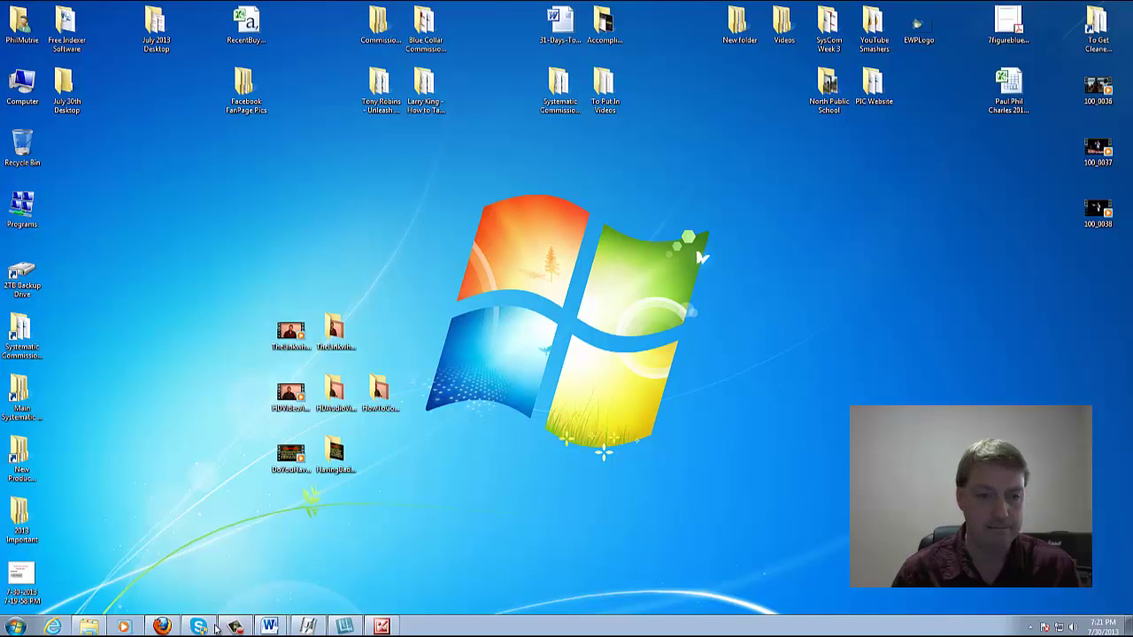
Review the example thank-you page in Firefox, highlighting its headline and subheading and reading through the Gmail instructions
{"action": "left_click", "coordinate": [162, 627]}
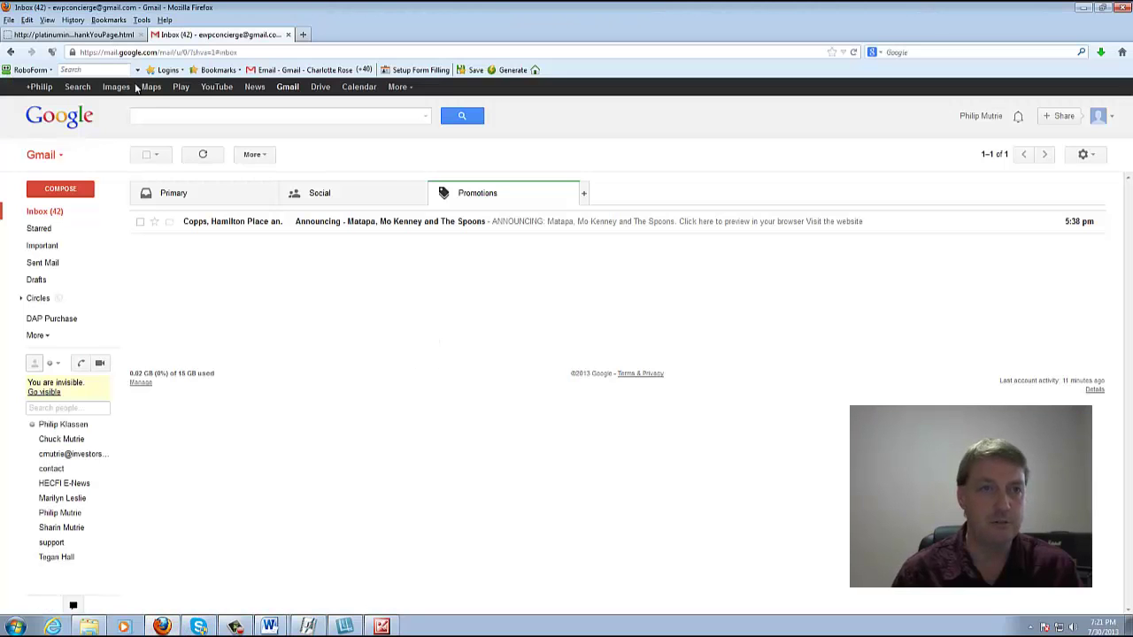
{"action": "left_click", "coordinate": [80, 35]}
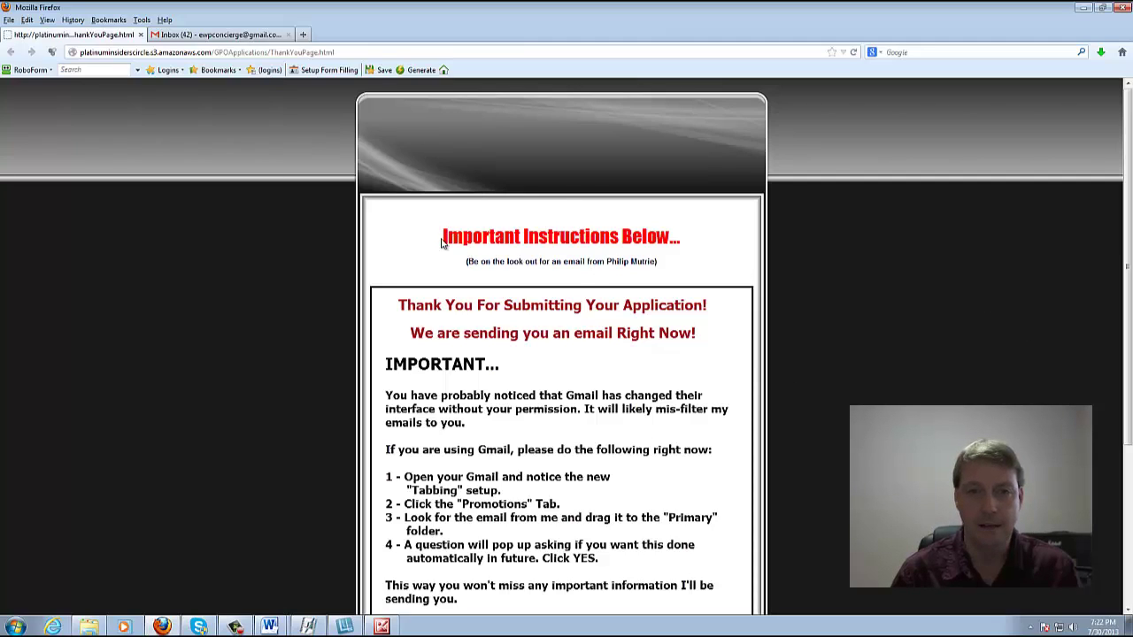
{"action": "left_click_drag", "start_coordinate": [441, 241], "coordinate": [675, 232]}
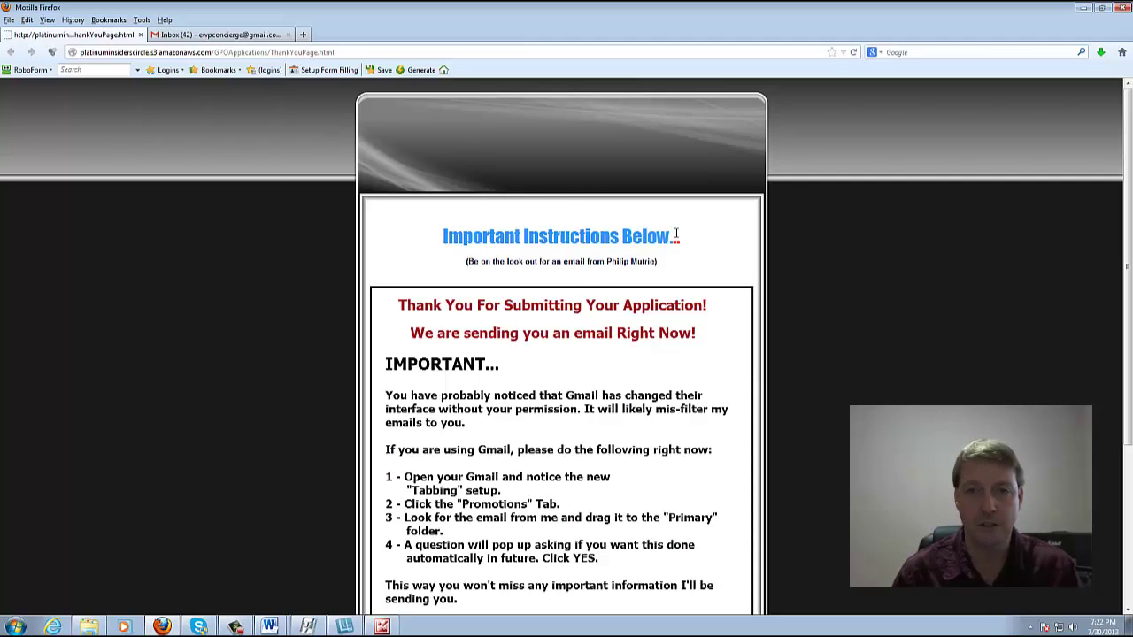
{"action": "left_click_drag", "start_coordinate": [468, 261], "coordinate": [656, 261]}
{"action": "left_click", "coordinate": [807, 277]}
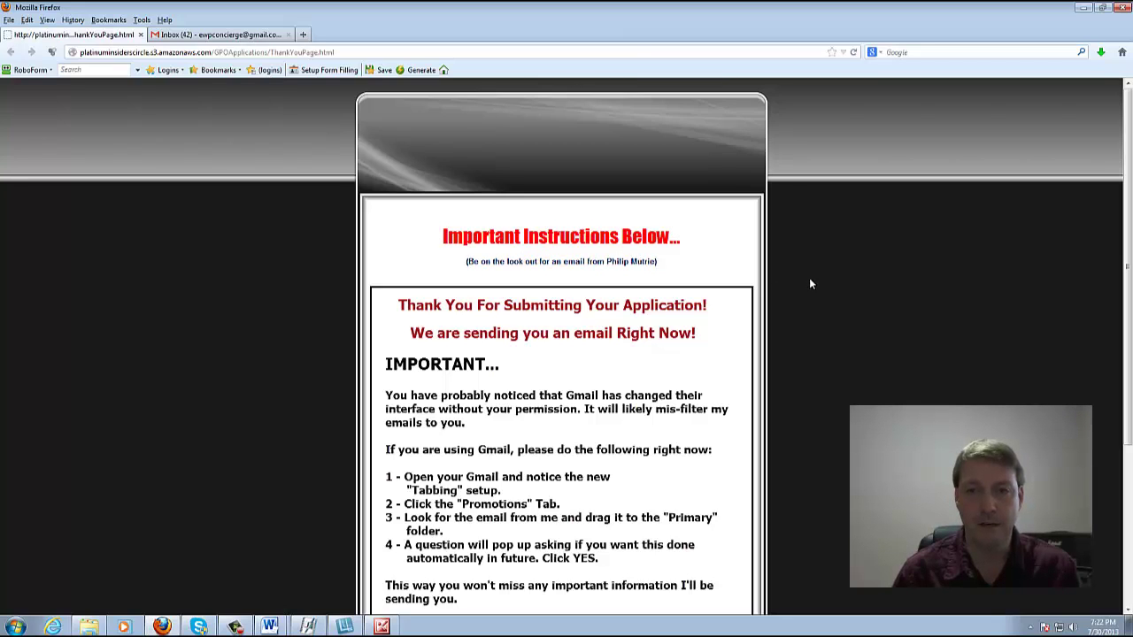
{"action": "left_click_drag", "start_coordinate": [1131, 213], "coordinate": [1130, 268]}
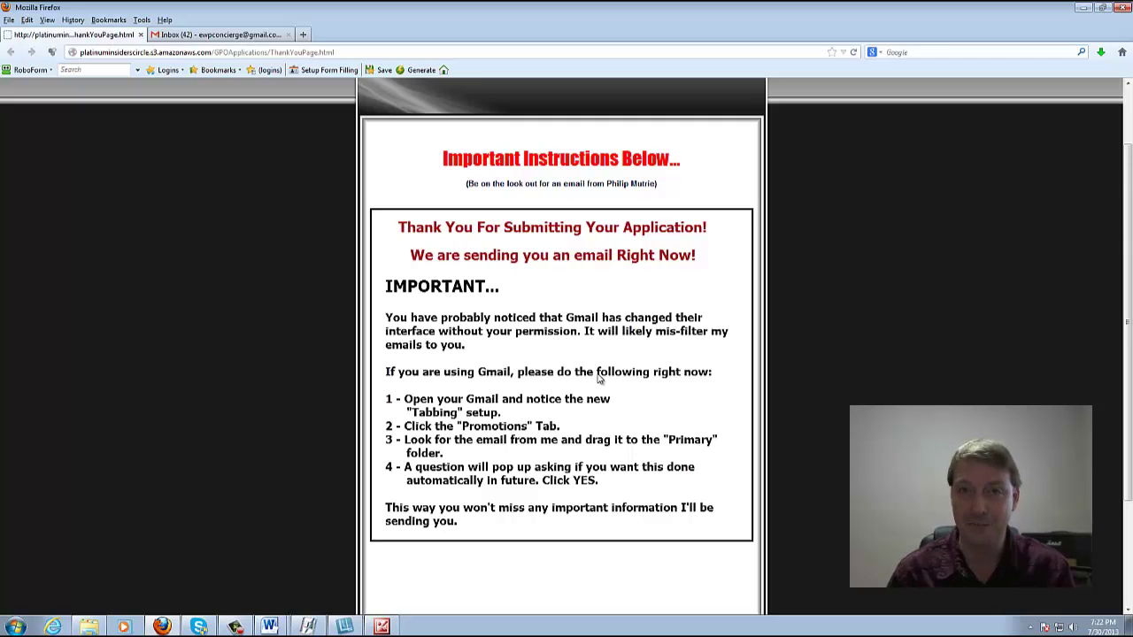
{"action": "scroll", "coordinate": [599, 378], "scroll_direction": "up", "scroll_amount": 2}
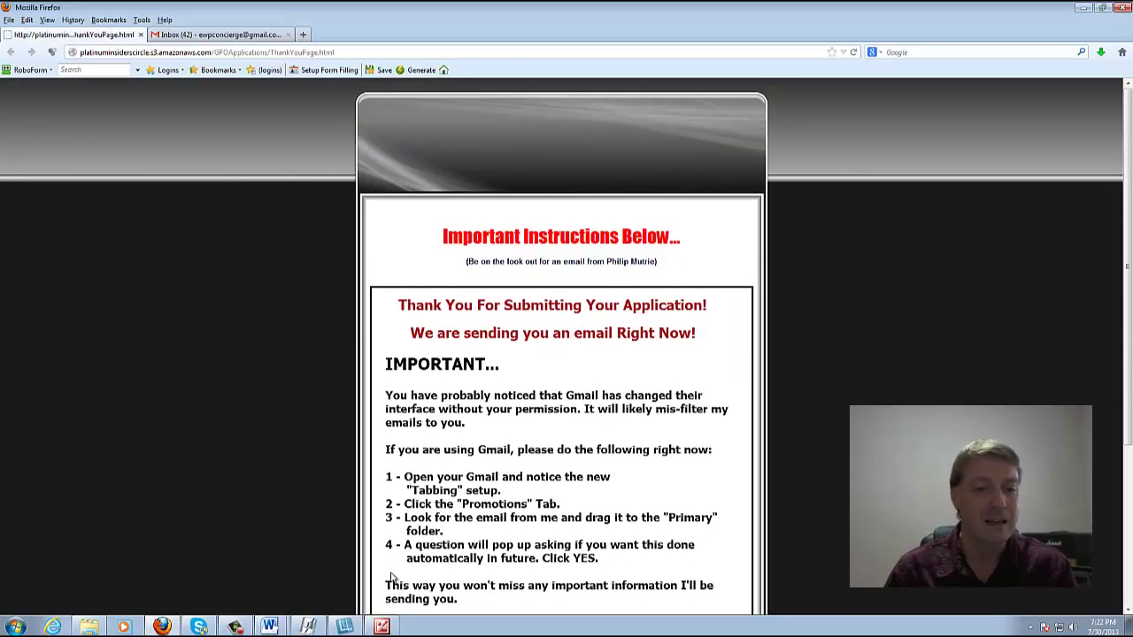
Bring up the Word document with the HTML image code and examine its opening and closing center tags
{"action": "left_click", "coordinate": [270, 627]}
{"action": "left_click", "coordinate": [265, 581]}
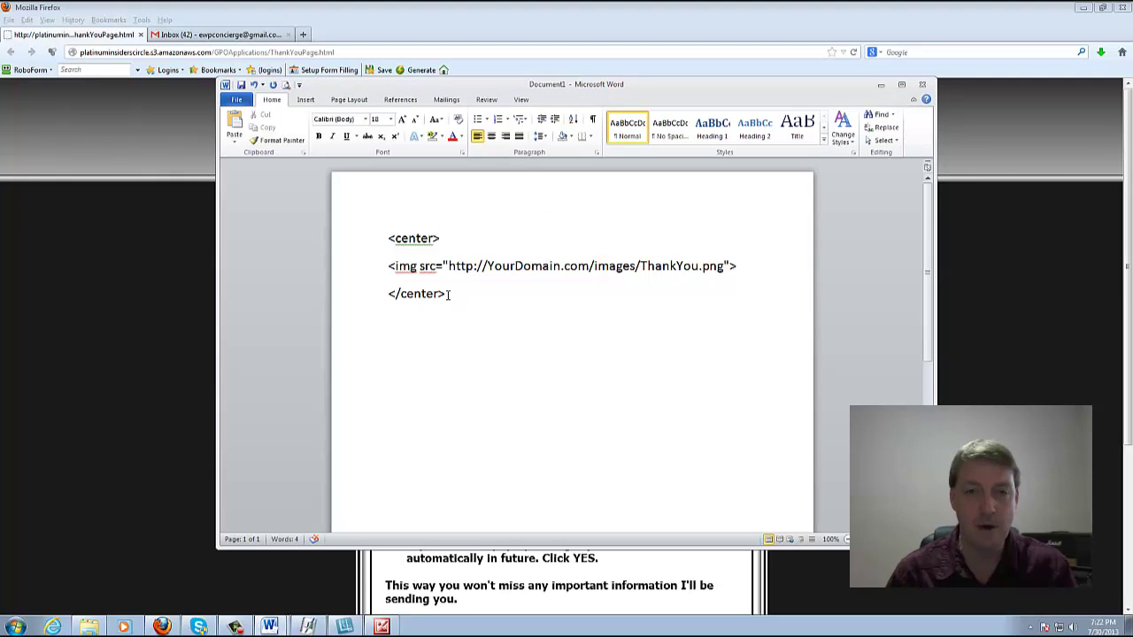
{"action": "left_click_drag", "start_coordinate": [449, 295], "coordinate": [388, 295]}
{"action": "left_click", "coordinate": [428, 344]}
{"action": "left_click_drag", "start_coordinate": [445, 237], "coordinate": [387, 237]}
{"action": "left_click", "coordinate": [450, 293]}
{"action": "left_click_drag", "start_coordinate": [449, 294], "coordinate": [390, 295]}
{"action": "left_click", "coordinate": [435, 371]}
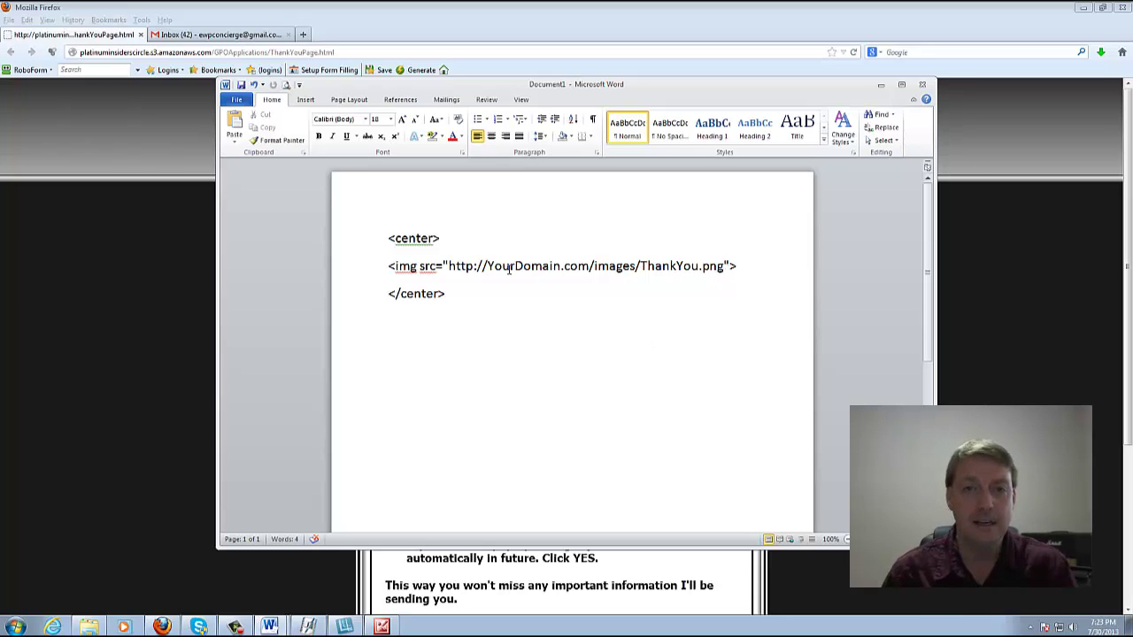
Examine the "YourDomain" and "images" parts of the image URL in the code by highlighting them
{"action": "left_click_drag", "start_coordinate": [488, 266], "coordinate": [560, 266]}
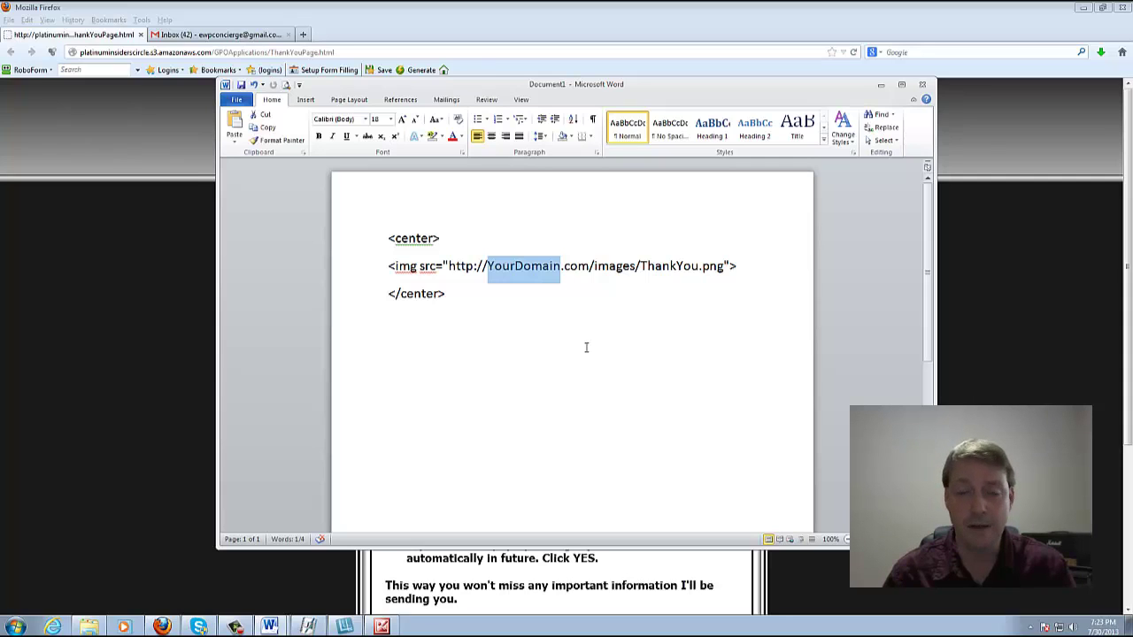
{"action": "left_click_drag", "start_coordinate": [594, 266], "coordinate": [636, 267]}
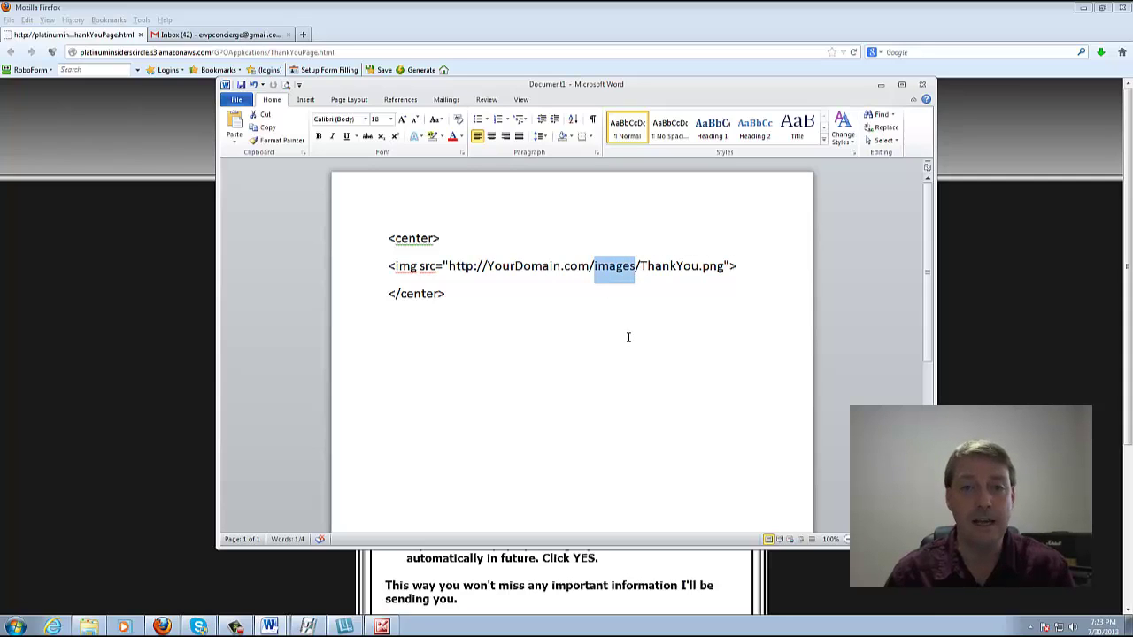
{"action": "left_click", "coordinate": [631, 285]}
Remove the "images/" folder from the image URL and restore it in front of ThankYou.png
{"action": "left_click_drag", "start_coordinate": [639, 267], "coordinate": [609, 266]}
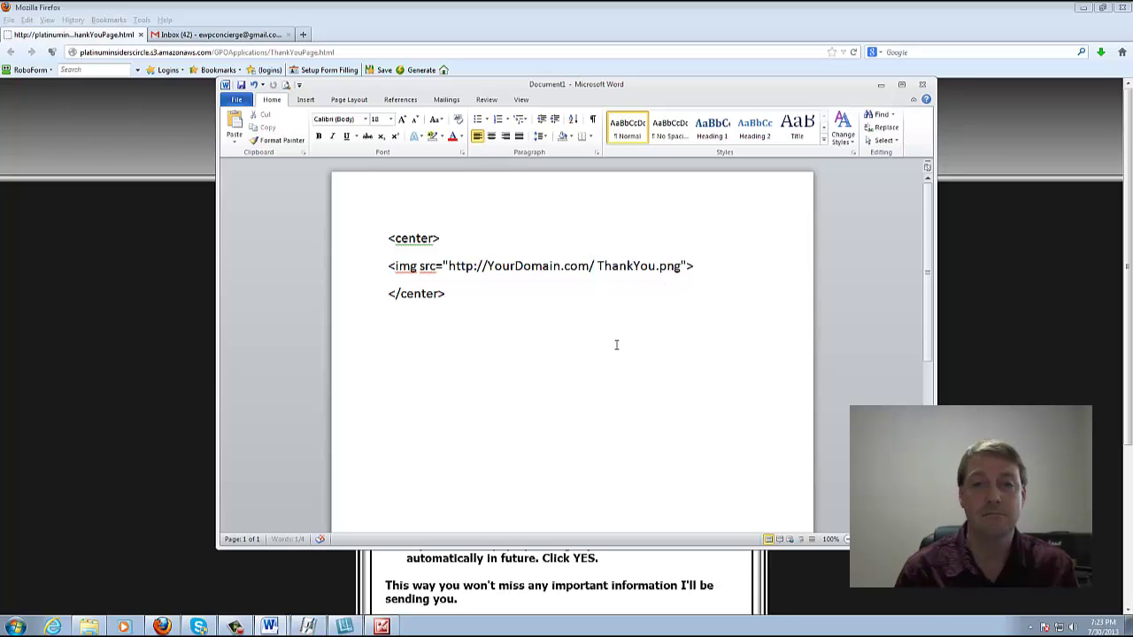
{"action": "key", "text": "BackSpace"}
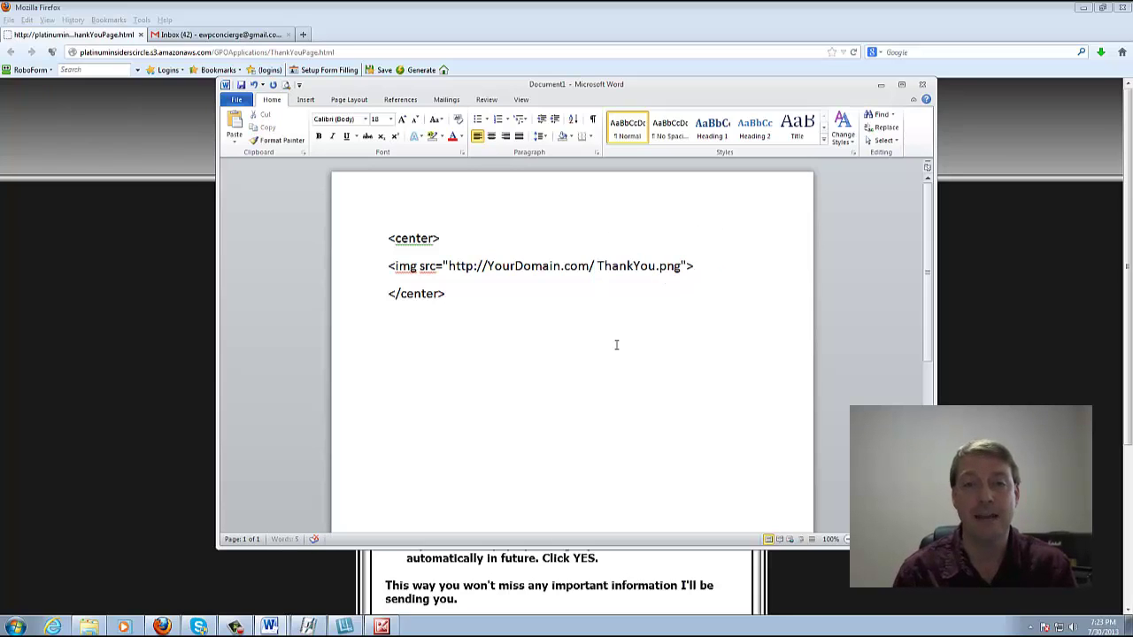
{"action": "key", "text": "BackSpace"}
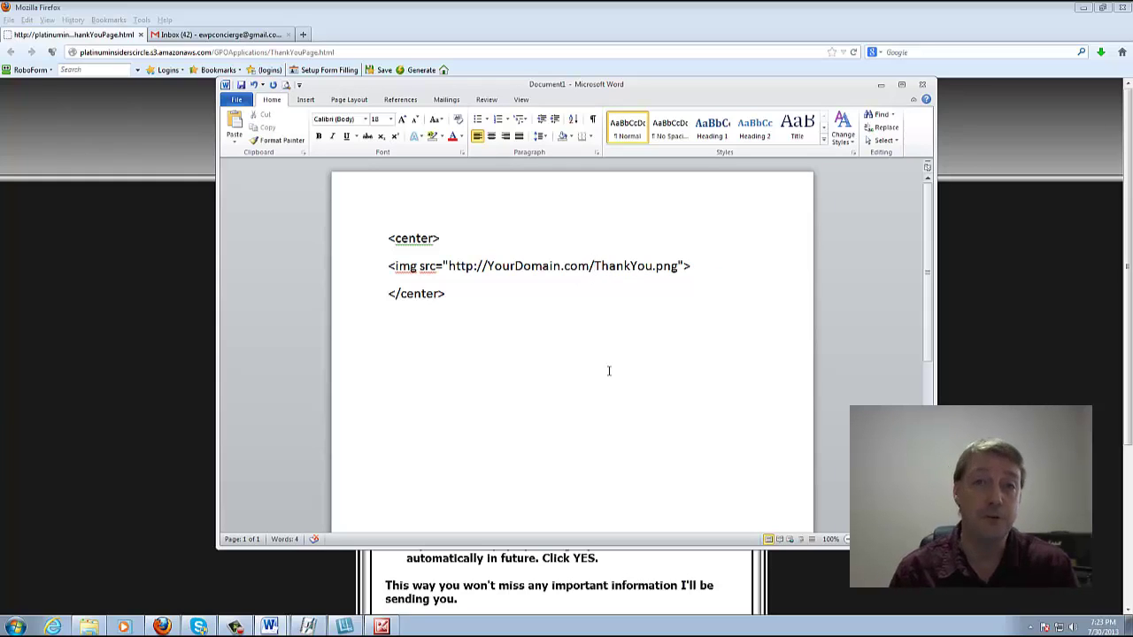
{"action": "type", "text": "images/"}
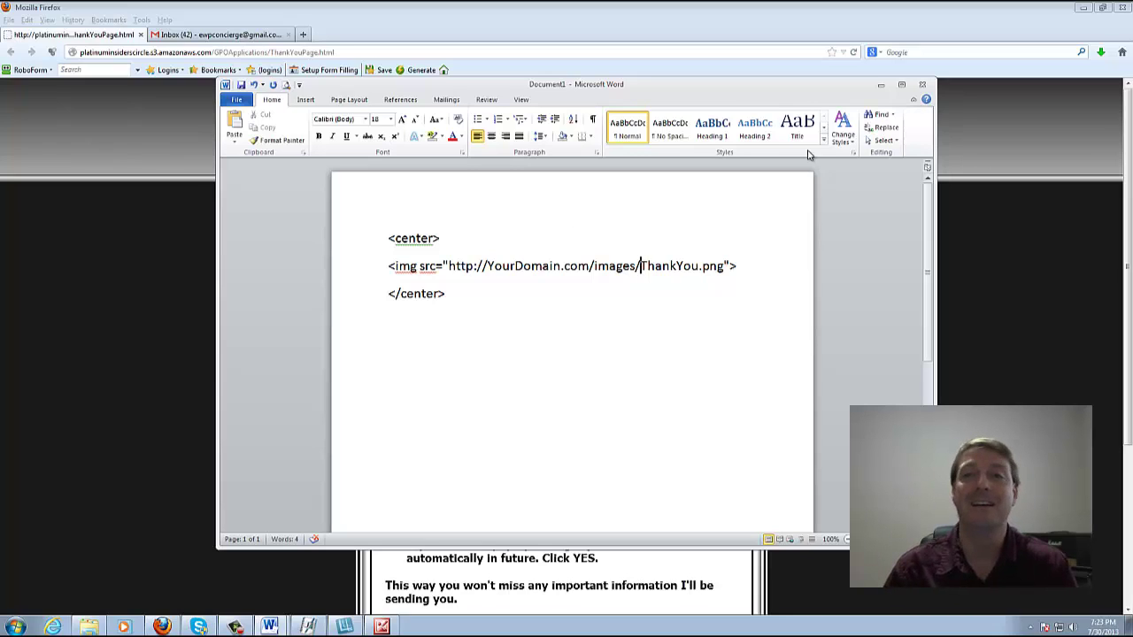
{"action": "left_click", "coordinate": [877, 88]}
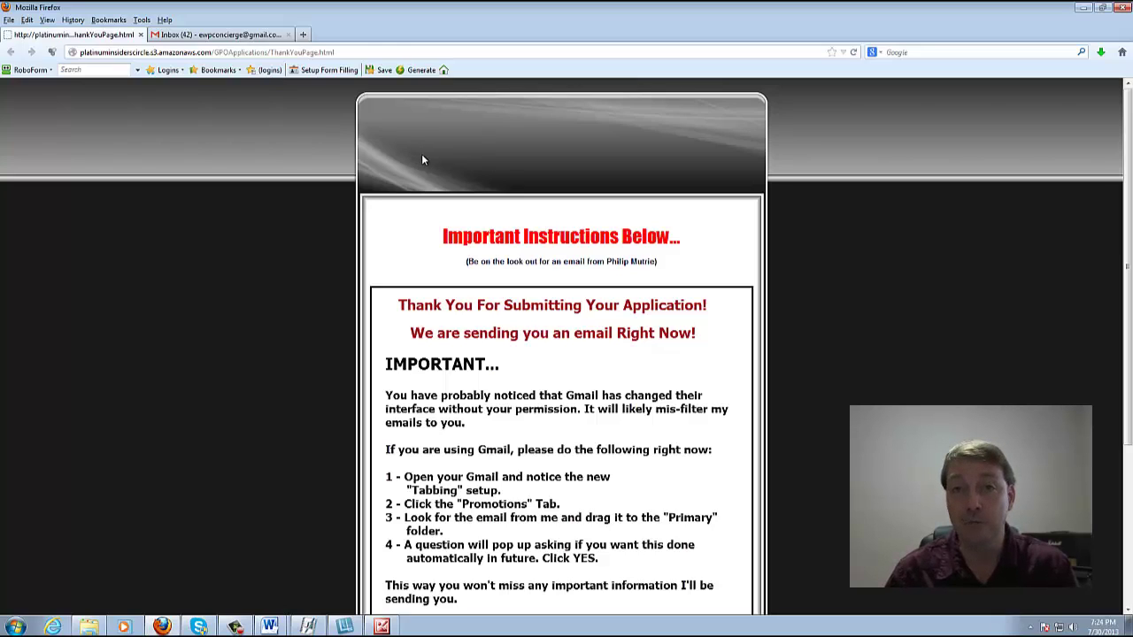
{"action": "left_click", "coordinate": [221, 34]}
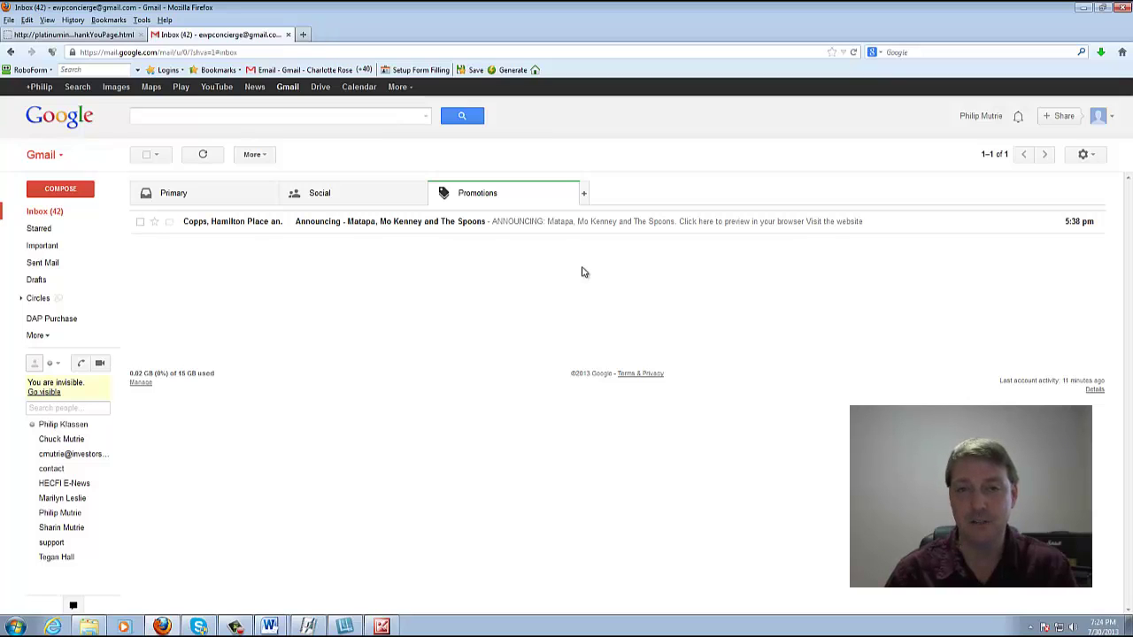
{"action": "left_click", "coordinate": [584, 196]}
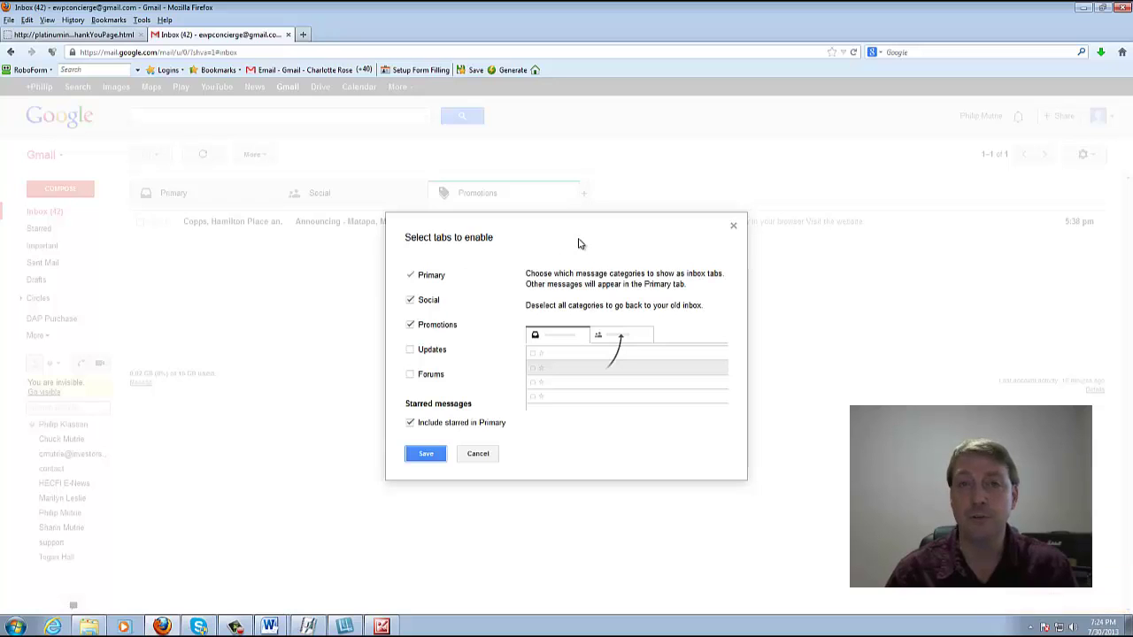
{"action": "left_click", "coordinate": [734, 226]}
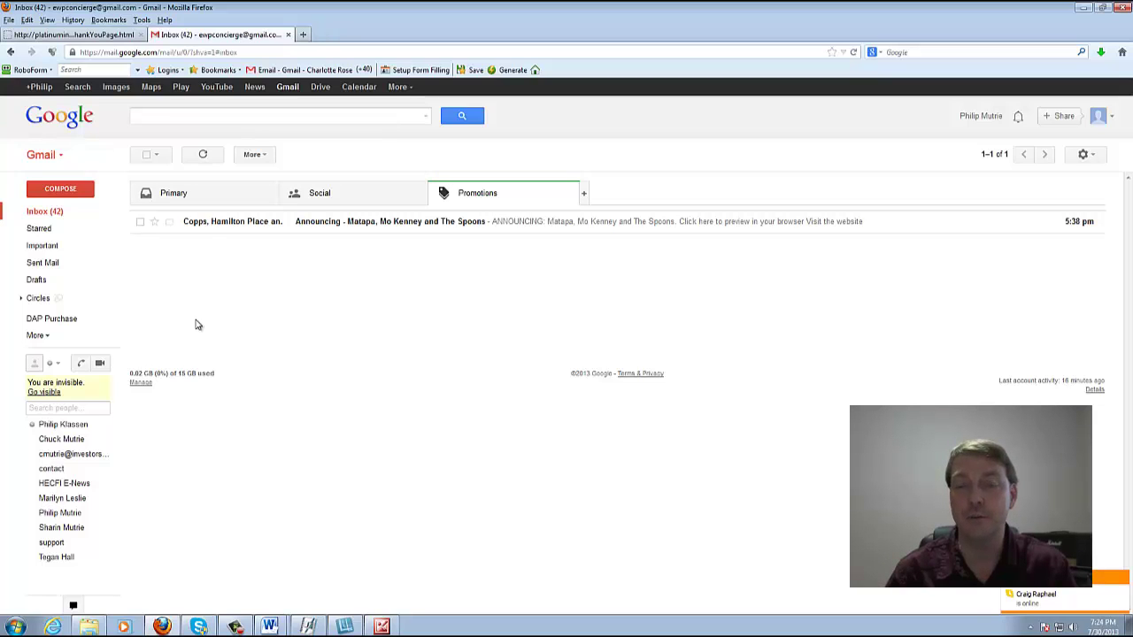
{"action": "left_click", "coordinate": [585, 194]}
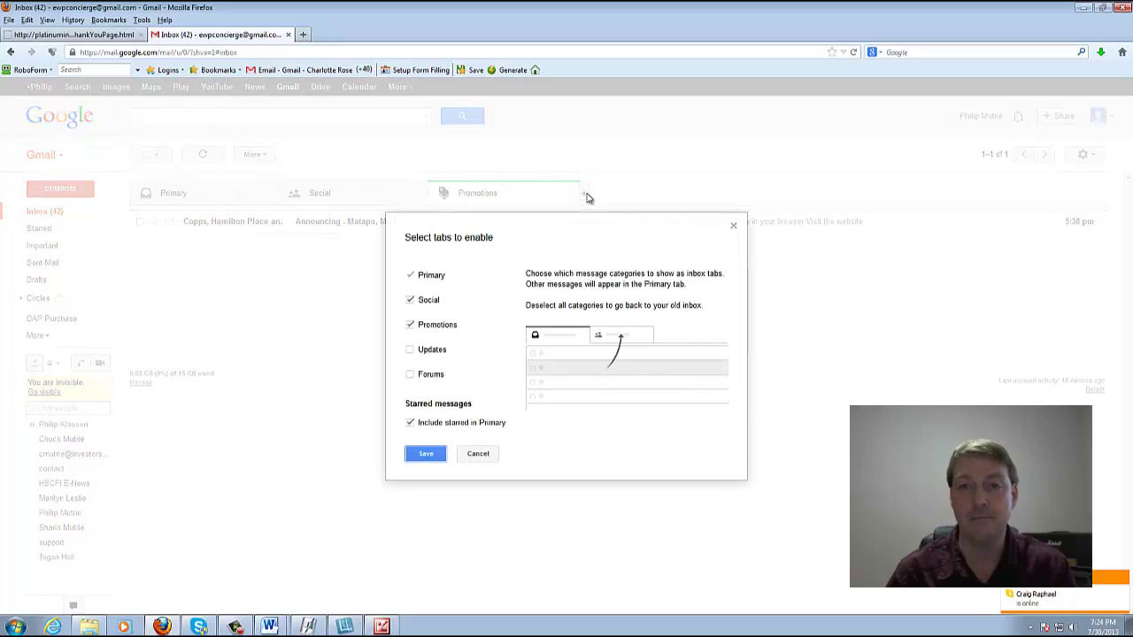
{"action": "left_click", "coordinate": [734, 225]}
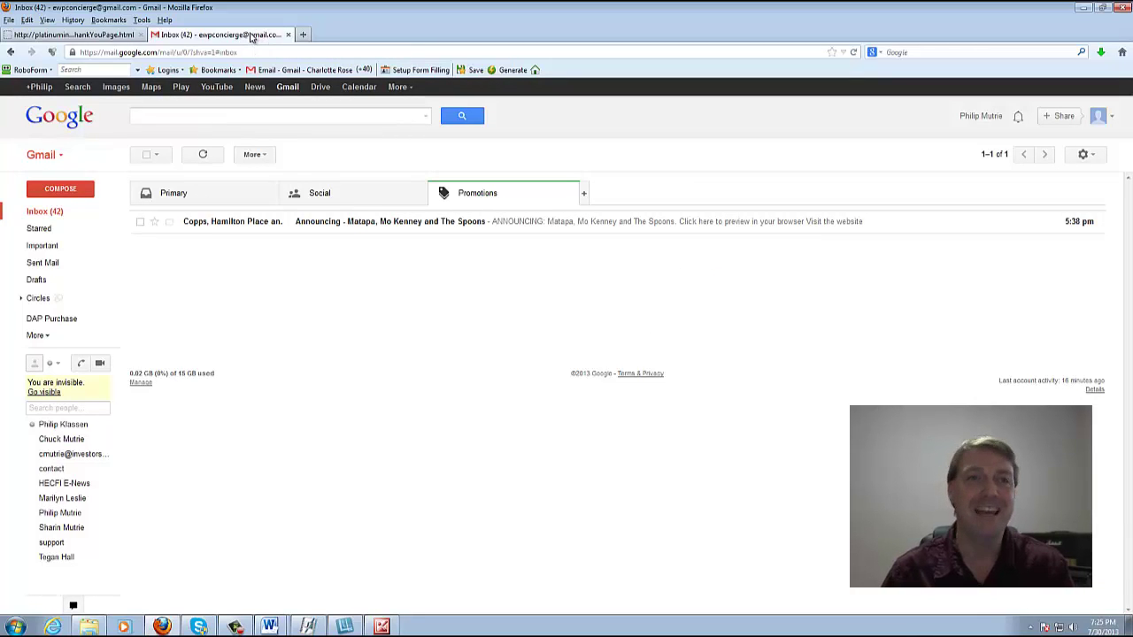
{"action": "left_click", "coordinate": [103, 35]}
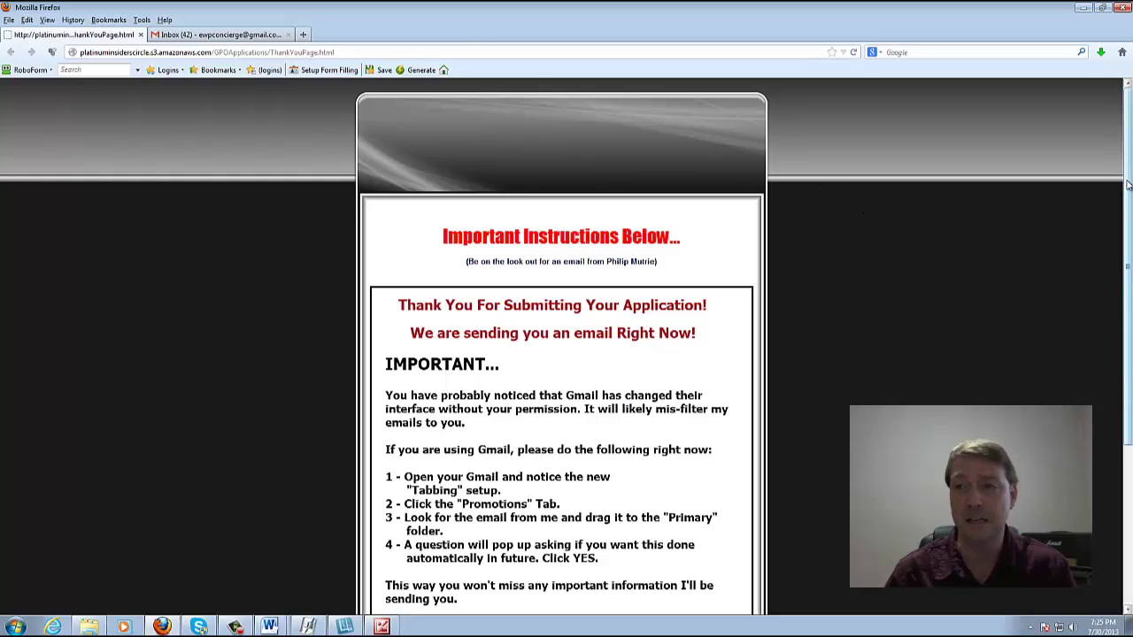
{"action": "left_click_drag", "start_coordinate": [1127, 185], "coordinate": [1127, 197]}
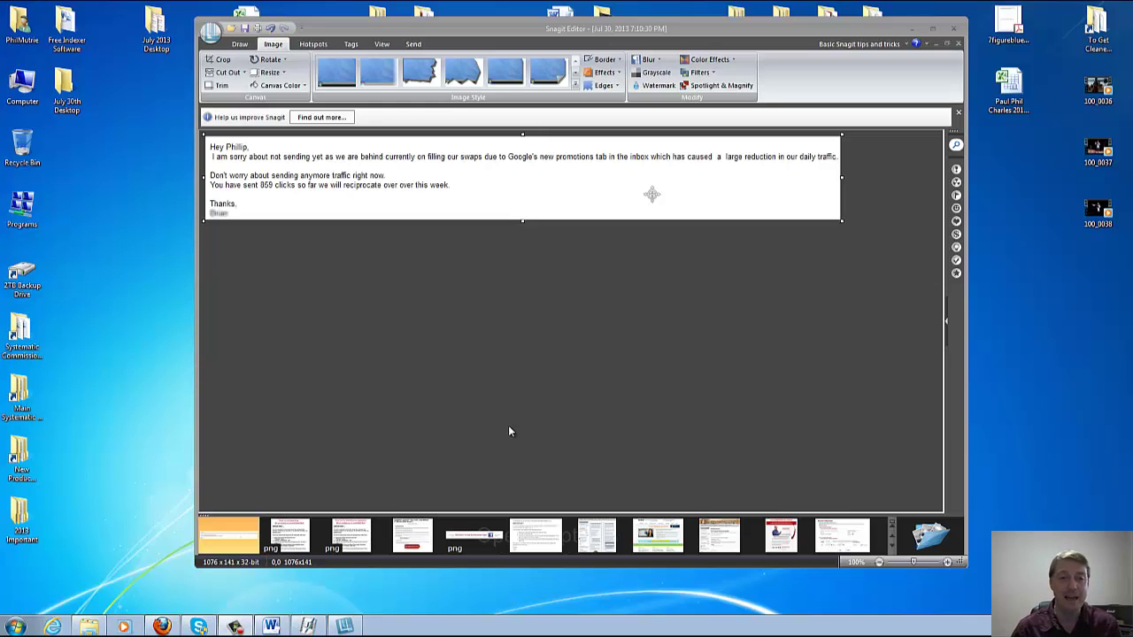
View the saved ThankYouForSubscribing2 and ThankYouForSubscribing images in Snagit Editor
{"action": "left_click", "coordinate": [290, 535]}
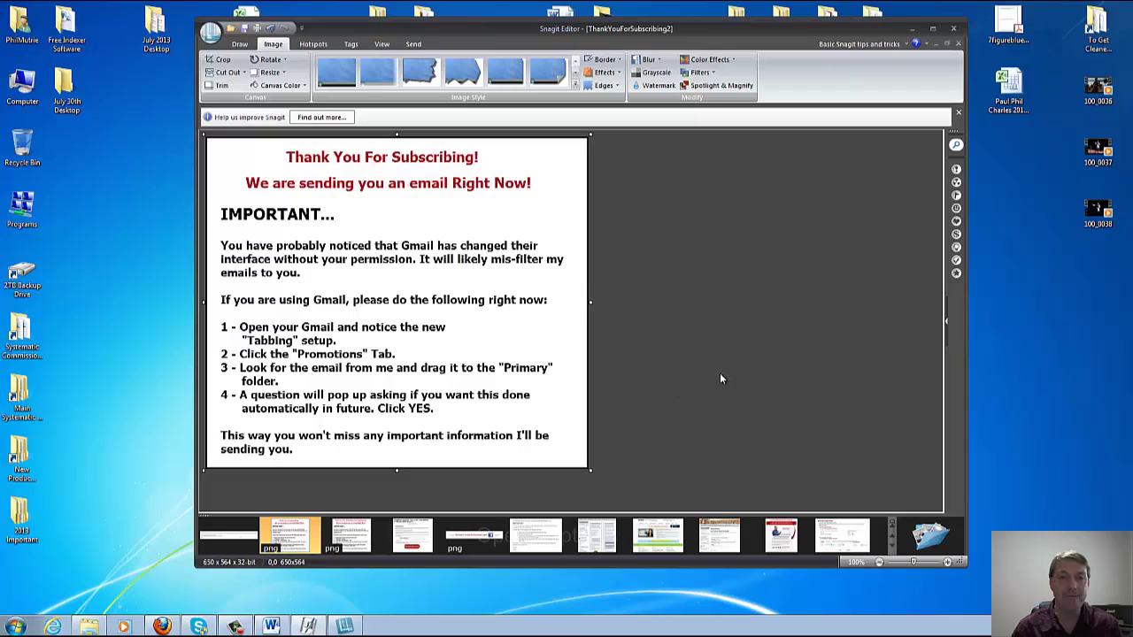
{"action": "left_click", "coordinate": [360, 534]}
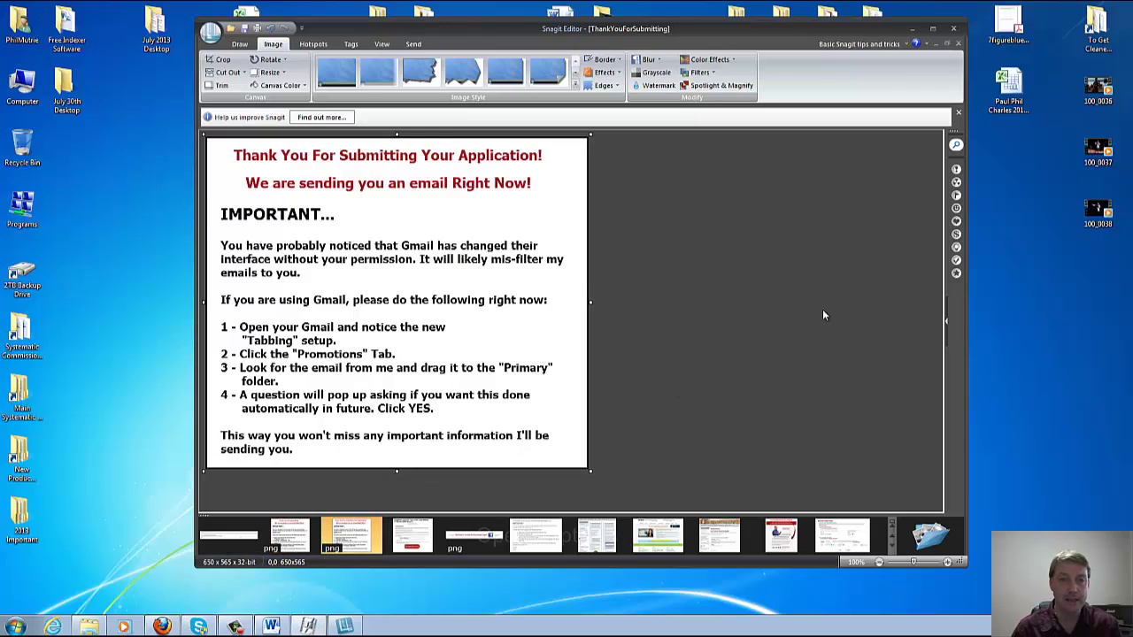
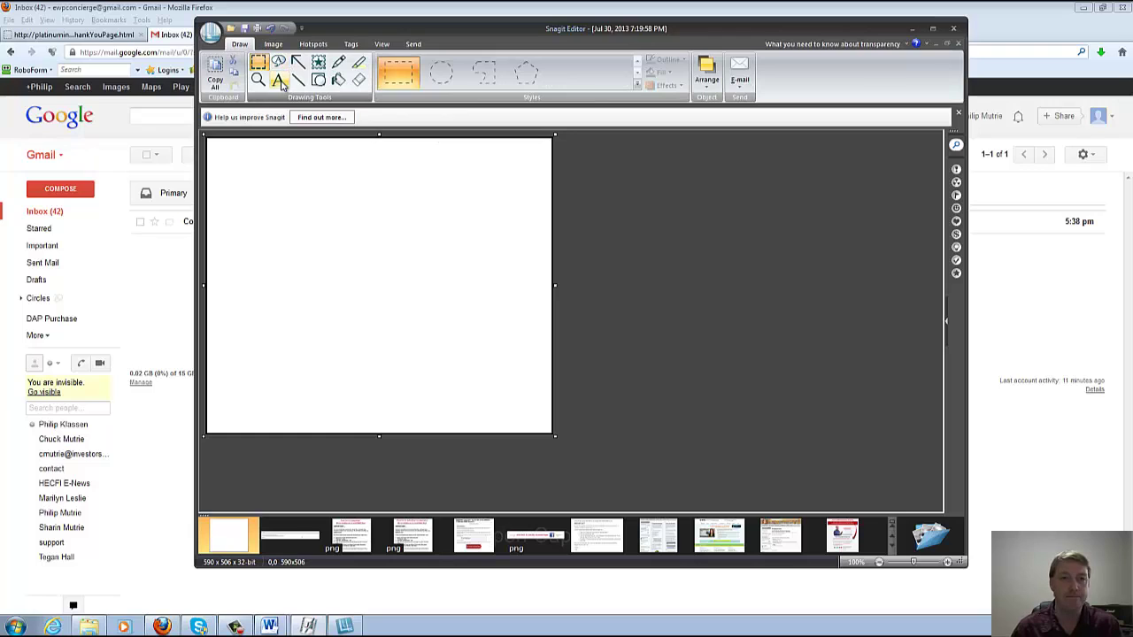
Add a wide text box across the upper part of the blank bordered canvas reading "Thank You For Subscribing!"
{"action": "left_click", "coordinate": [279, 80]}
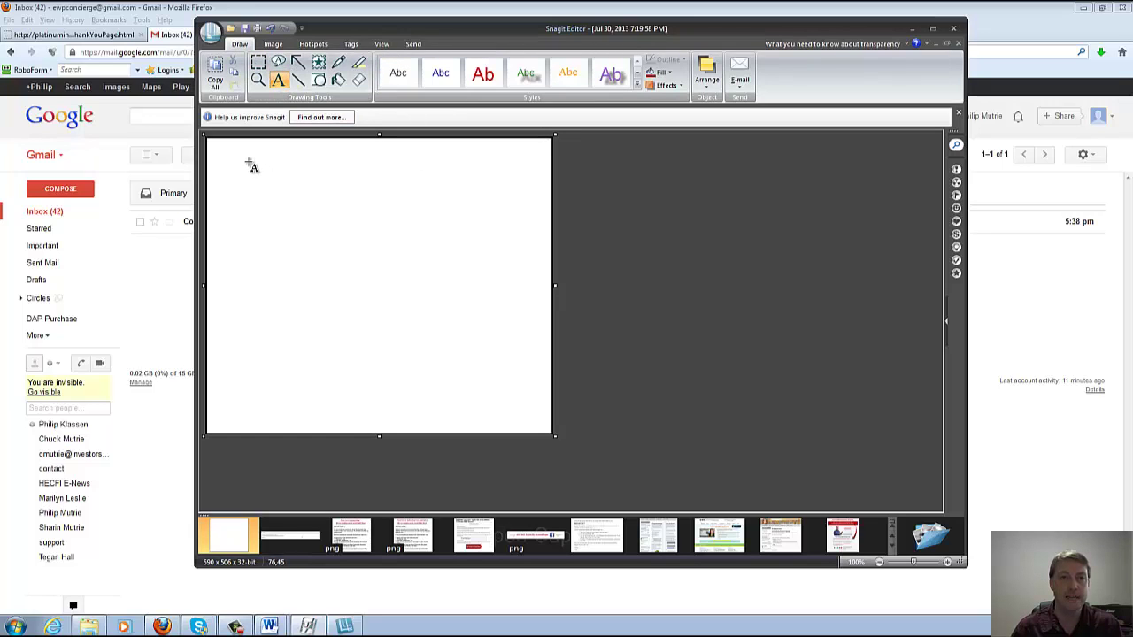
{"action": "left_click_drag", "start_coordinate": [234, 154], "coordinate": [515, 216]}
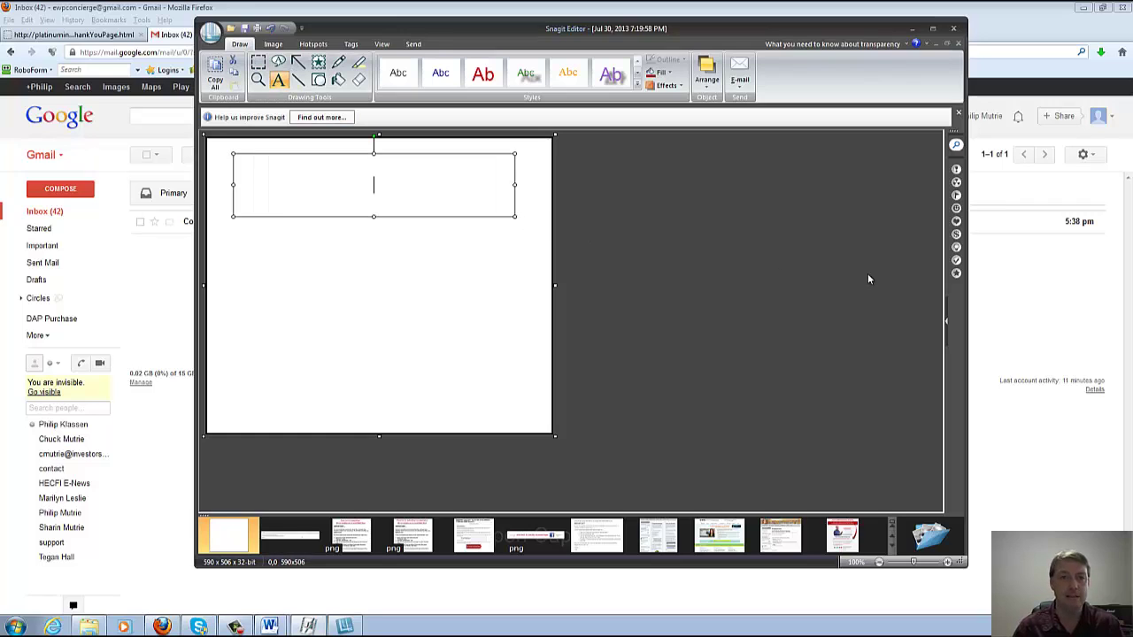
{"action": "type", "text": "Thank You For S"}
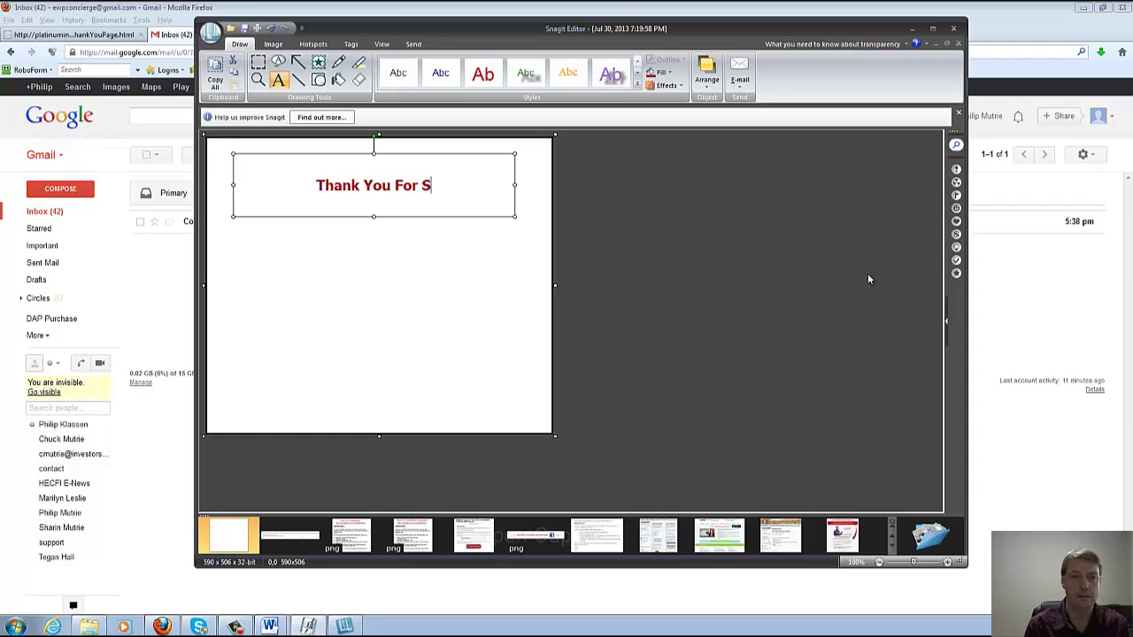
{"action": "type", "text": "ubscrib"}
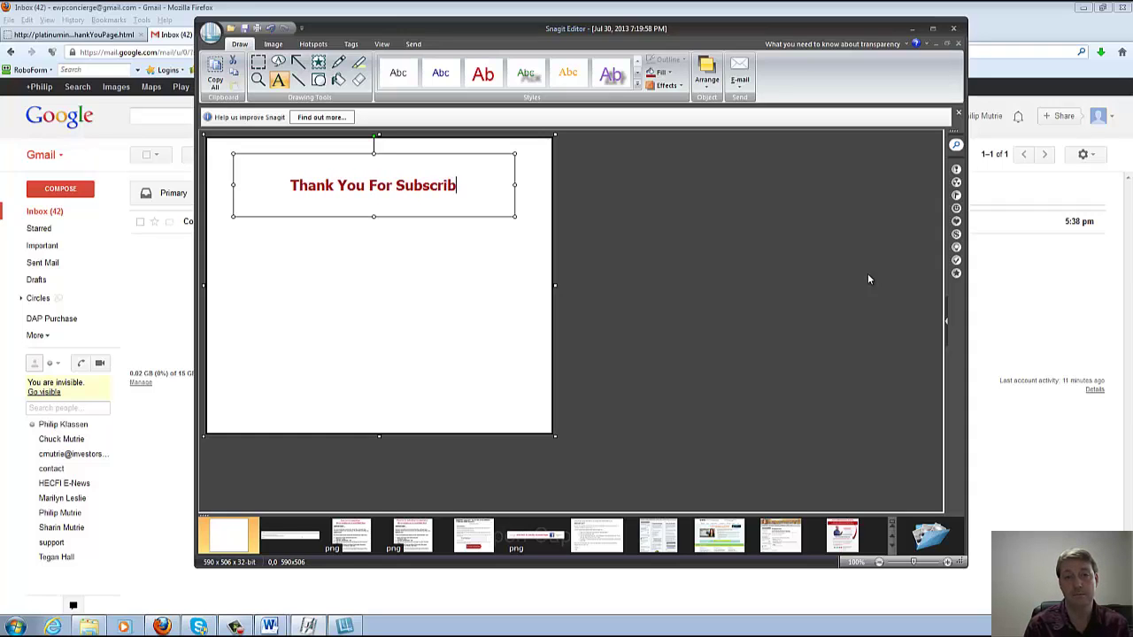
{"action": "type", "text": "ing!"}
Add a second line reading "Blah, blah, blah..." below the thank-you heading, separated from it by a blank line
{"action": "key", "text": "Return"}
{"action": "key", "text": "Return"}
{"action": "type", "text": "Bl"}
{"action": "type", "text": "gh"}
{"action": "key", "text": "BackSpace"}
{"action": "key", "text": "BackSpace"}
{"action": "key", "text": "BackSpace"}
{"action": "type", "text": "lah, gl"}
{"action": "key", "text": "BackSpace"}
{"action": "key", "text": "BackSpace"}
{"action": "type", "text": "blah, blan"}
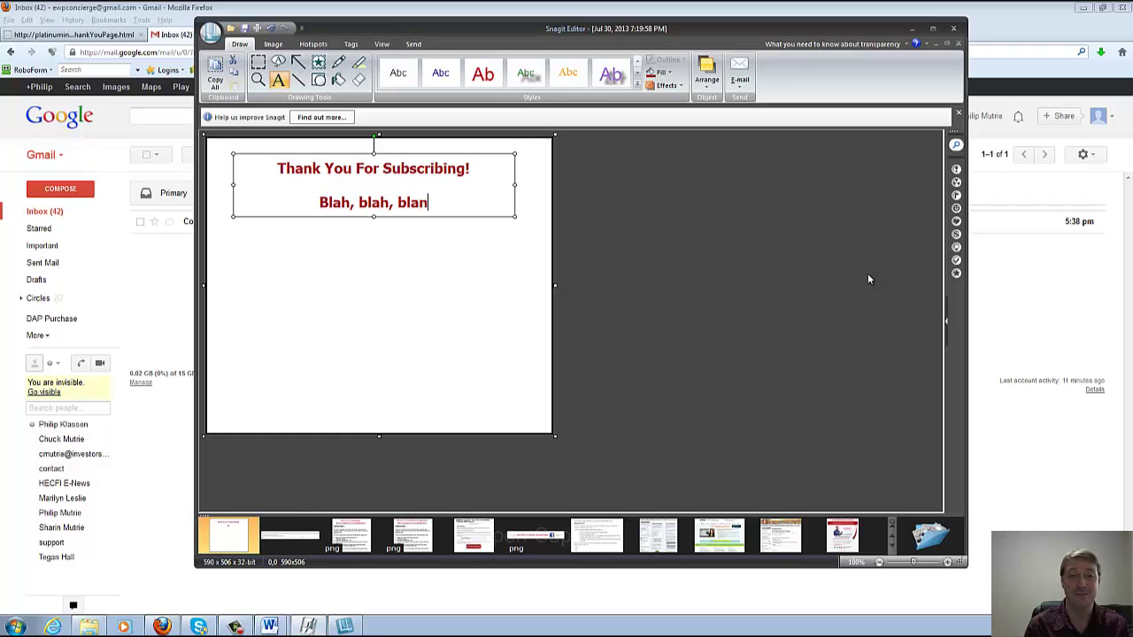
{"action": "key", "text": "BackSpace"}
{"action": "type", "text": "h..."}
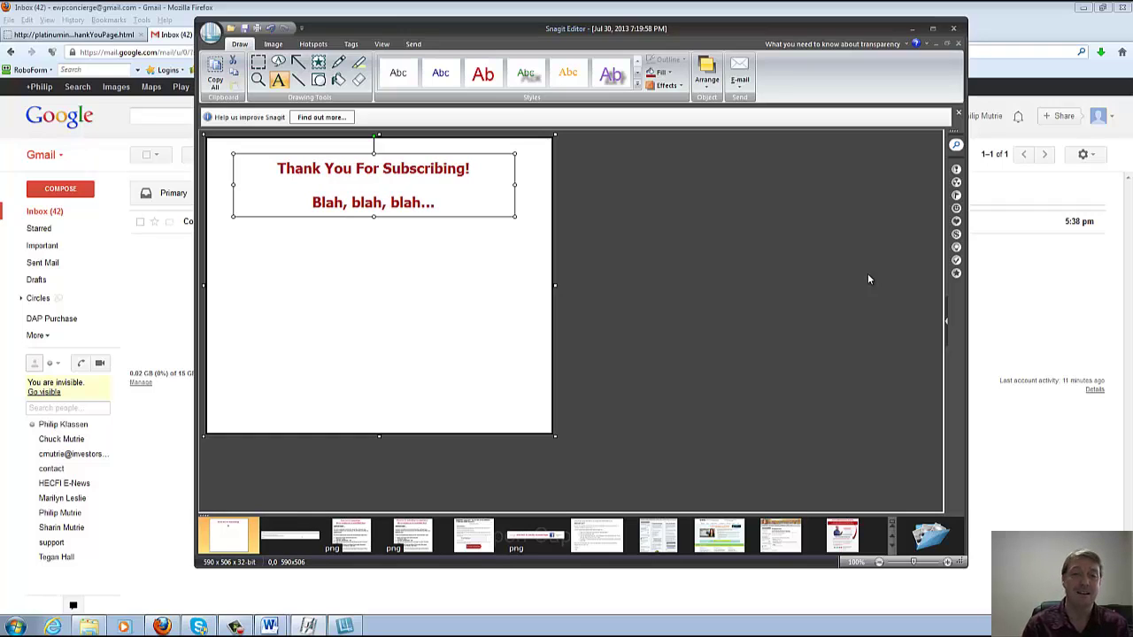
Add a third line of placeholder text, "dfsfdsfsfsdf", after a blank line in the text box
{"action": "key", "text": "Return"}
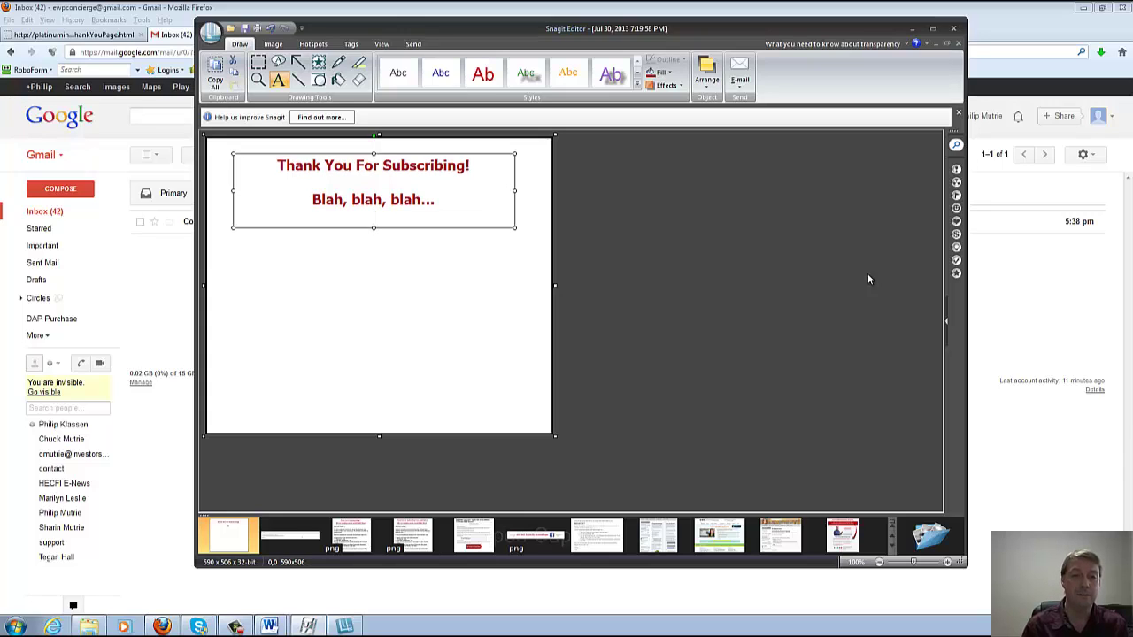
{"action": "key", "text": "Return"}
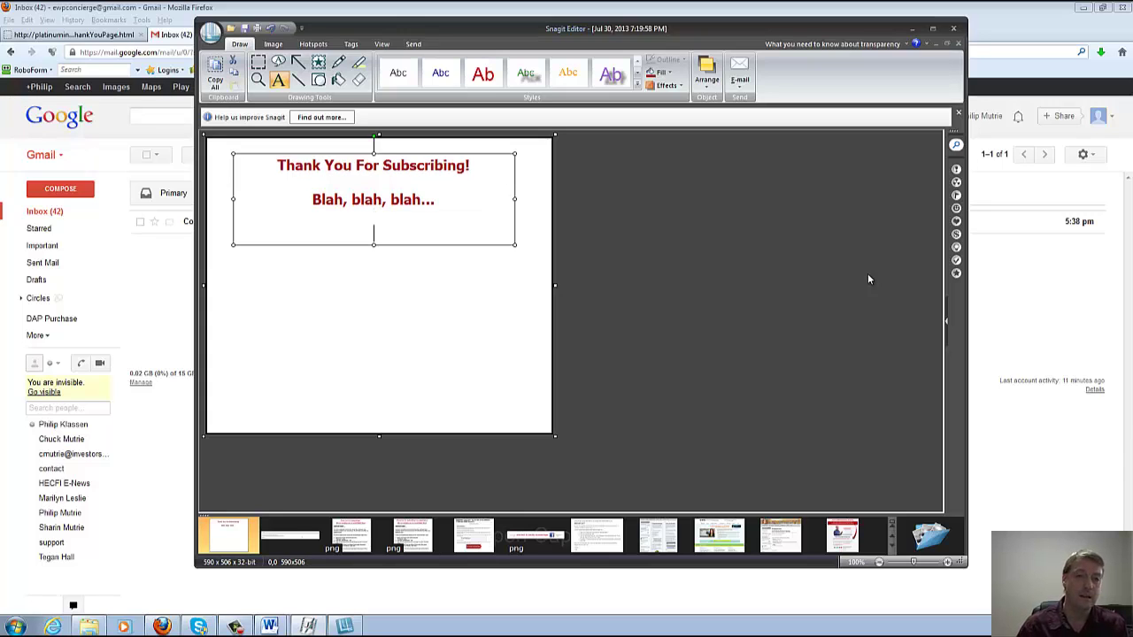
{"action": "type", "text": "dfsfdsfsfsdf"}
Make the placeholder line "dfsfdsfsfsdf" black and left-aligned
{"action": "left_click_drag", "start_coordinate": [333, 232], "coordinate": [418, 233]}
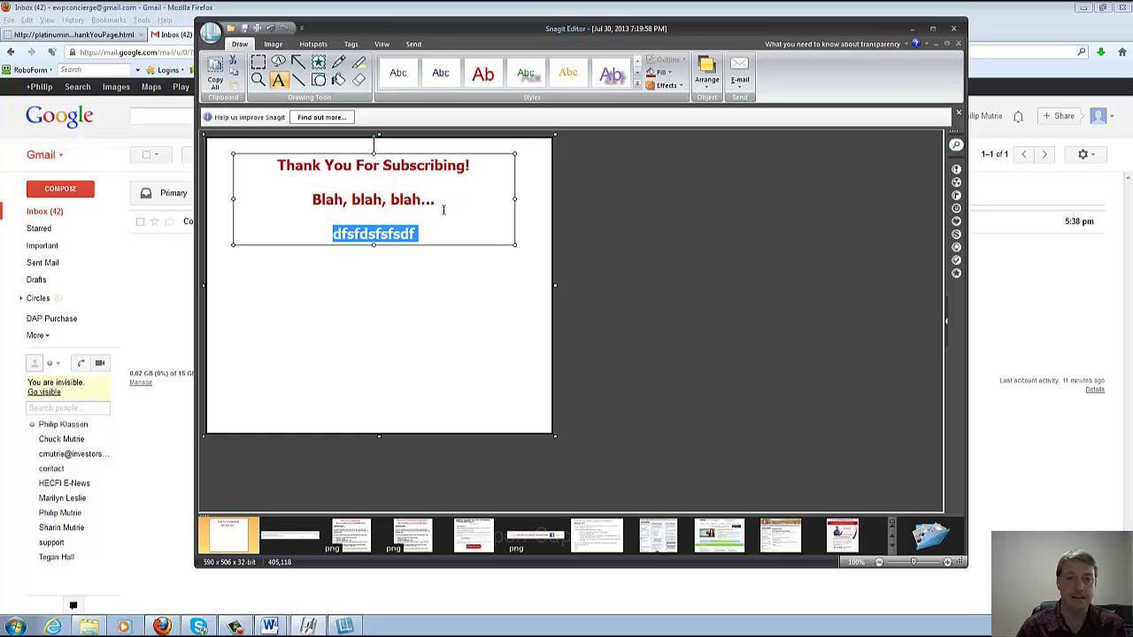
{"action": "left_click", "coordinate": [406, 239]}
{"action": "left_click_drag", "start_coordinate": [335, 232], "coordinate": [415, 234]}
{"action": "left_click", "coordinate": [413, 234]}
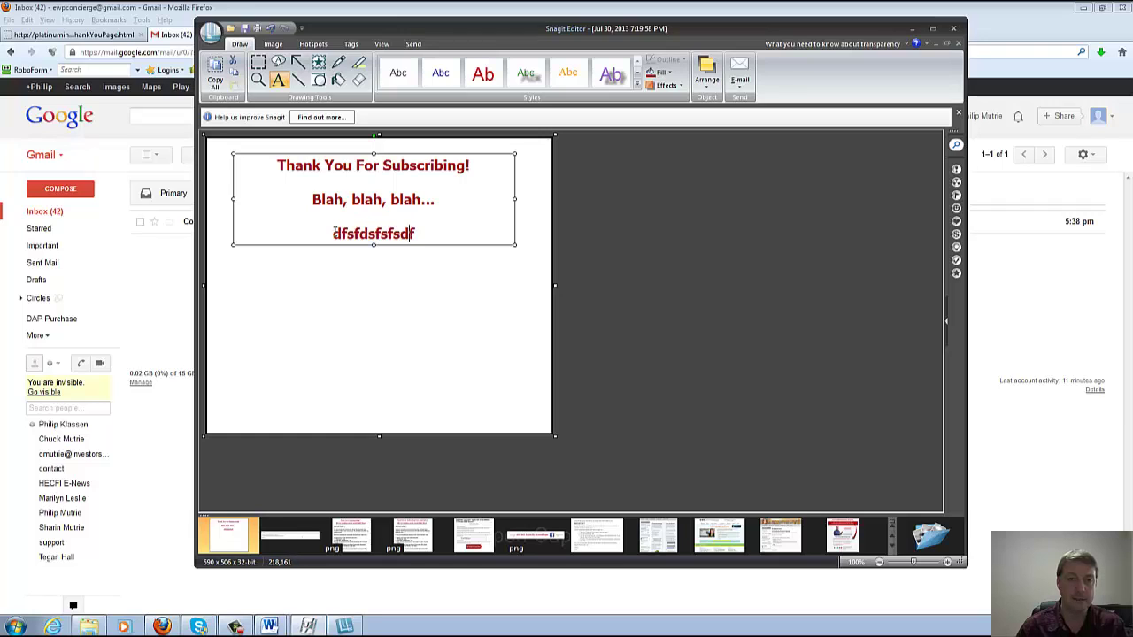
{"action": "left_click_drag", "start_coordinate": [334, 233], "coordinate": [416, 233]}
{"action": "left_click", "coordinate": [516, 218]}
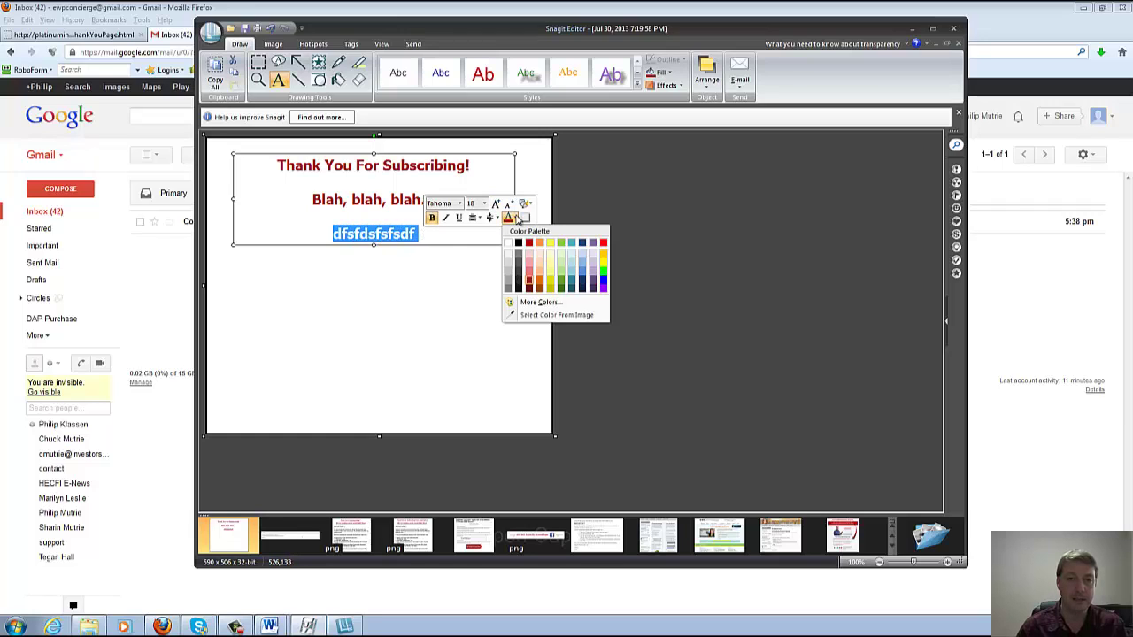
{"action": "left_click", "coordinate": [475, 218]}
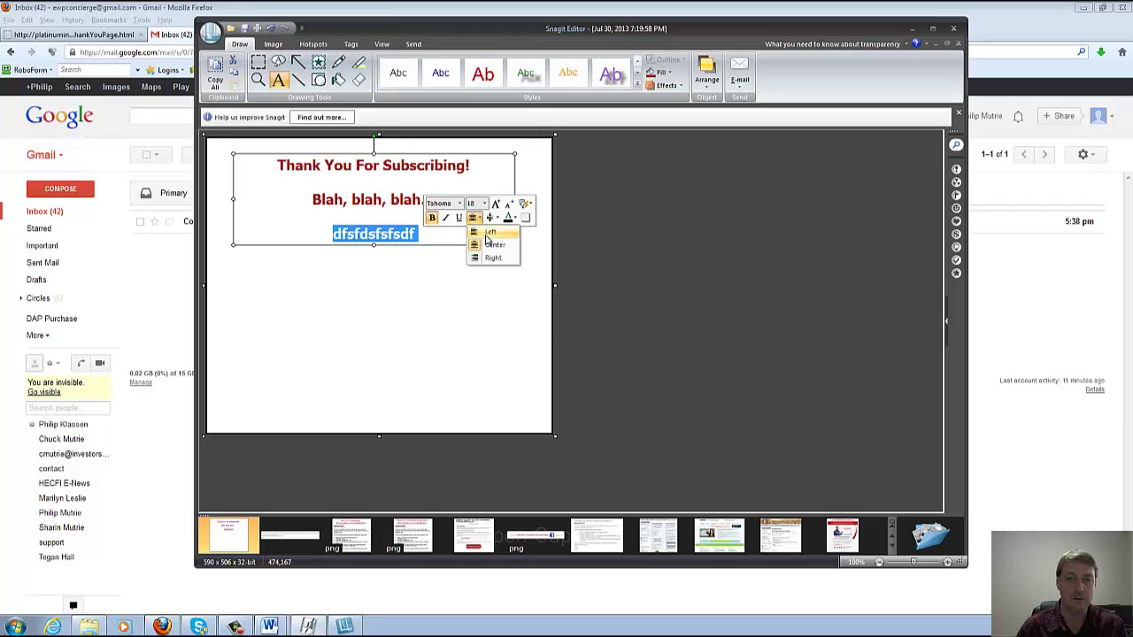
{"action": "left_click", "coordinate": [487, 234]}
{"action": "key", "text": "Right"}
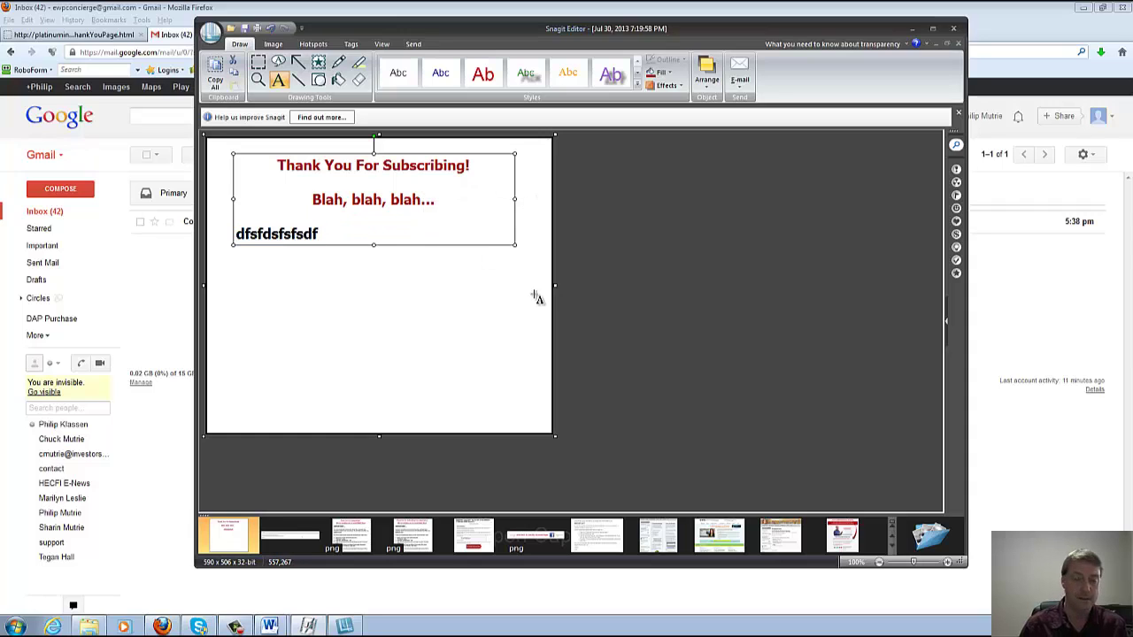
End the placeholder line with a colon and add the spaced lines "1 - erueroieuroeiureoiuroiur" and "2- fsdfjlkfjsdlkfjsdlkfjdslkfj" below it
{"action": "type", "text": ":"}
{"action": "key", "text": "Return"}
{"action": "type", "text": "1"}
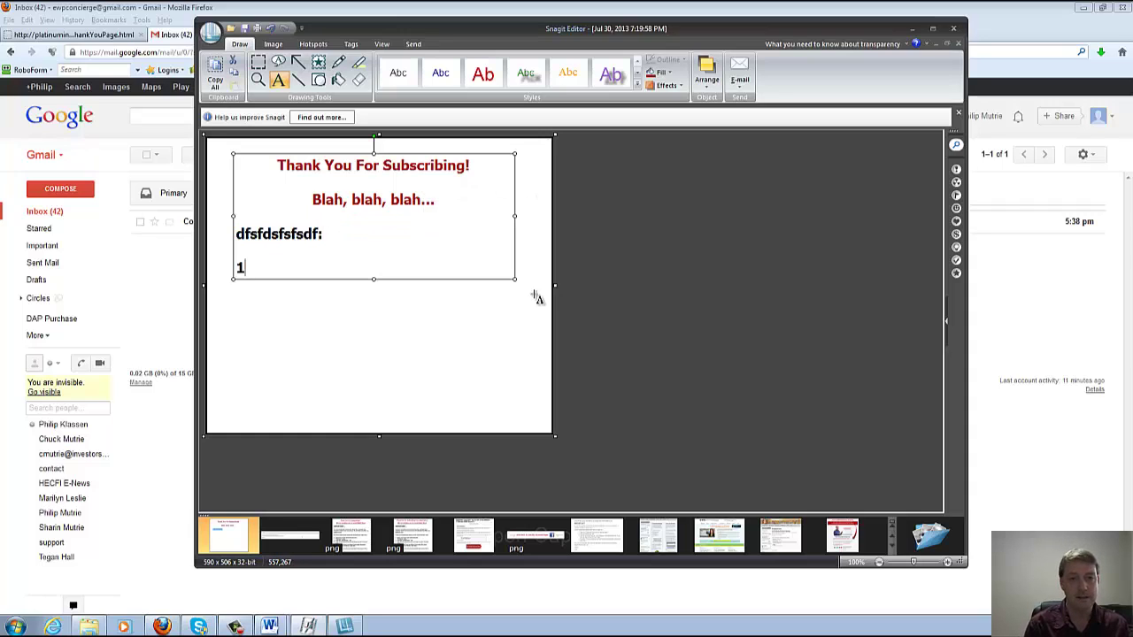
{"action": "type", "text": " - erueroieuroeiureoiuroiur"}
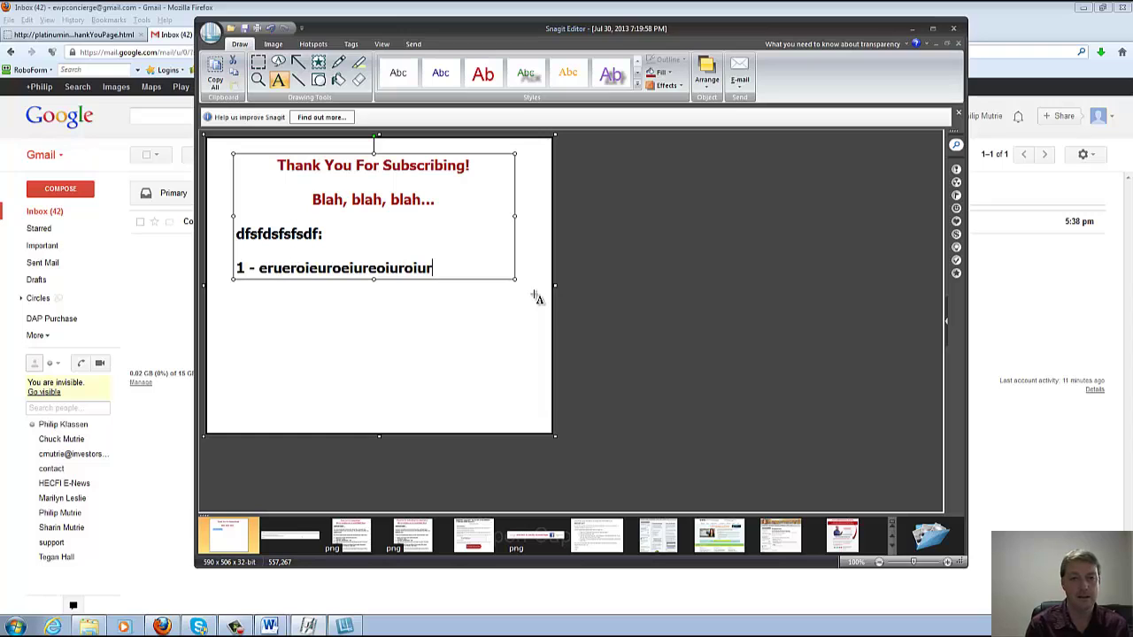
{"action": "key", "text": "Return"}
{"action": "key", "text": "Return"}
{"action": "type", "text": "2- fsdfjlkfjsdlkfjsdlkfjdslkfj"}
{"action": "key", "text": "Return"}
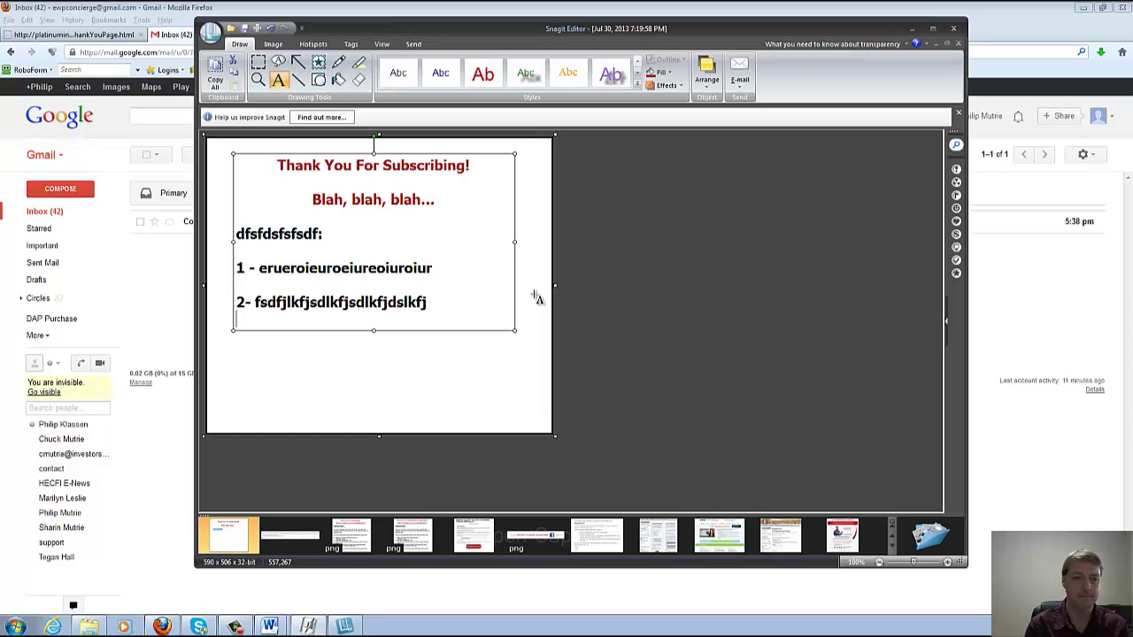
Continue the spaced list with the lines "3 - dsfjlkfjdslfsdlkfjdslfkjsd" and "4 - kdfjslkfjlksdfjdslkfjsdlkj"
{"action": "type", "text": "3 - "}
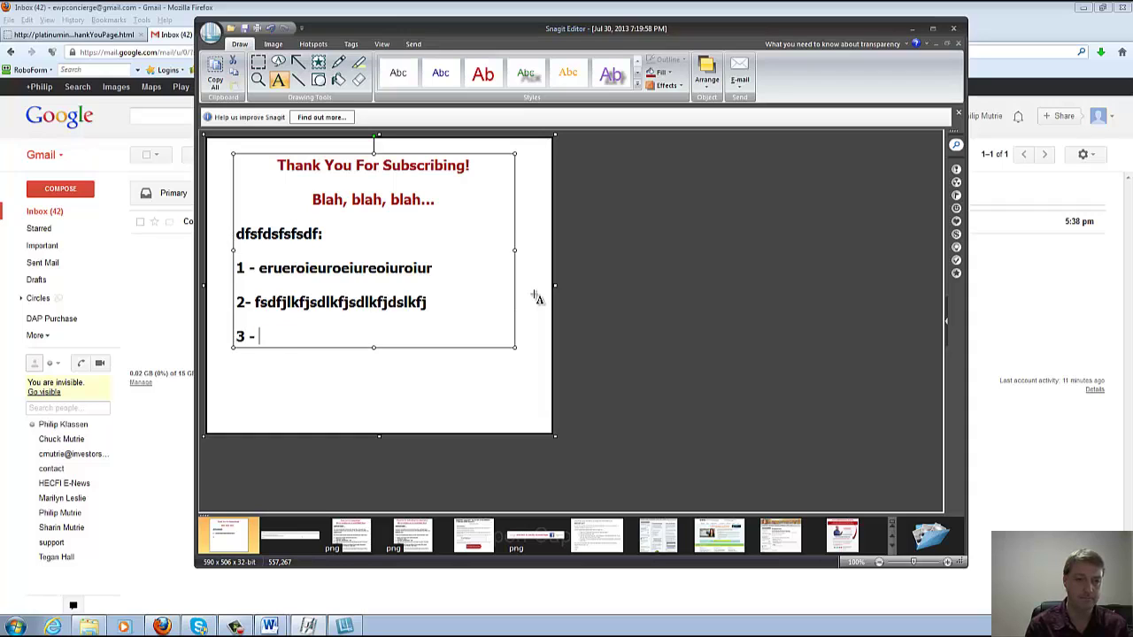
{"action": "type", "text": "dsfjlkfjdslfsdlkfjdslfkjsd"}
{"action": "key", "text": "Return"}
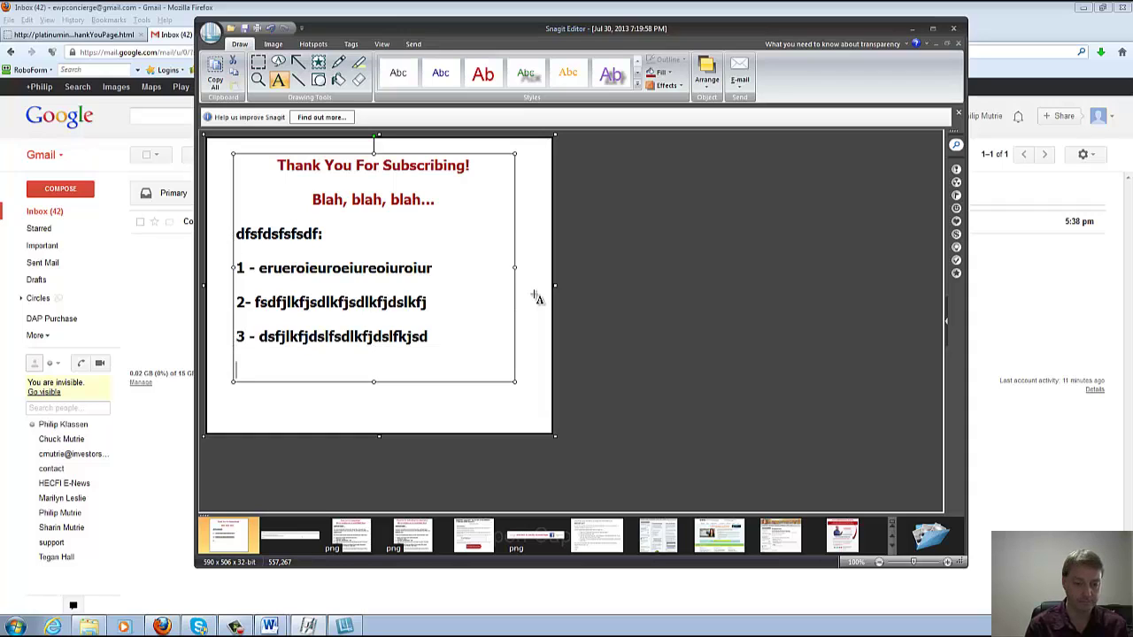
{"action": "type", "text": "4 - kdfjslkfjlksdfjdslkfjsdlkj"}
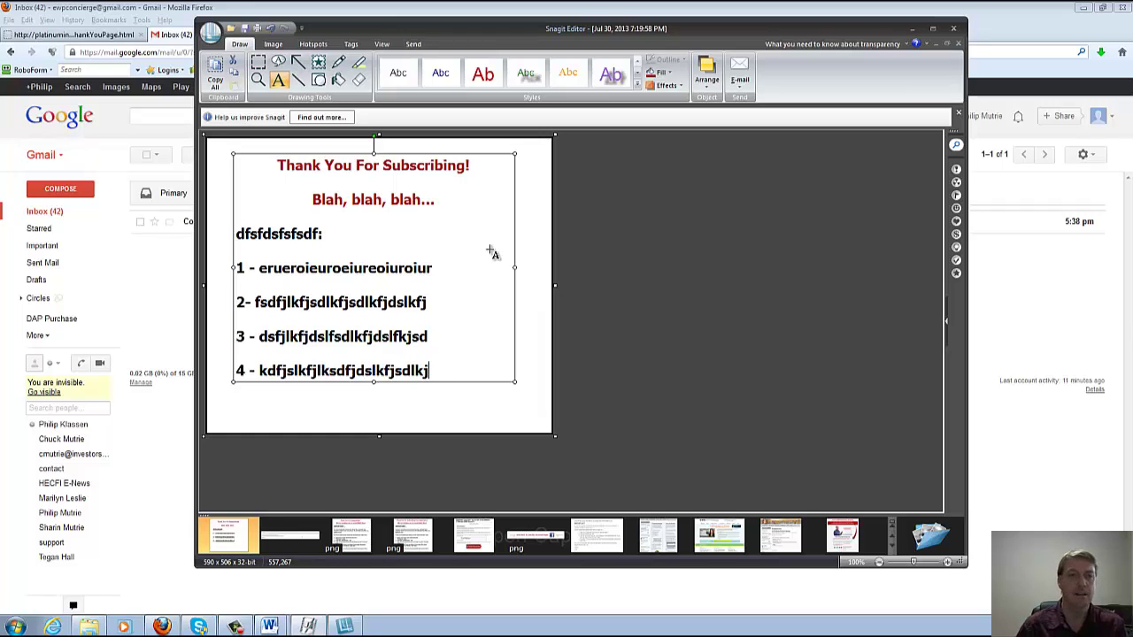
Reduce the font size of the four numbered lines
{"action": "left_click_drag", "start_coordinate": [238, 267], "coordinate": [431, 373]}
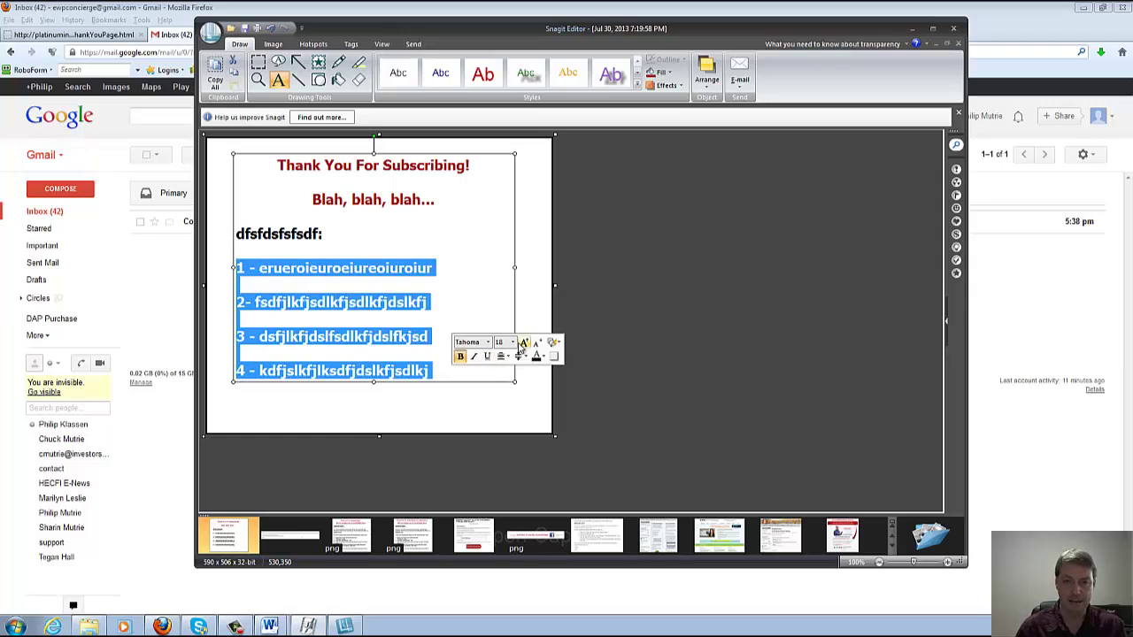
{"action": "left_click", "coordinate": [512, 343]}
{"action": "left_click", "coordinate": [539, 357]}
{"action": "left_click", "coordinate": [504, 358]}
{"action": "left_click", "coordinate": [423, 335]}
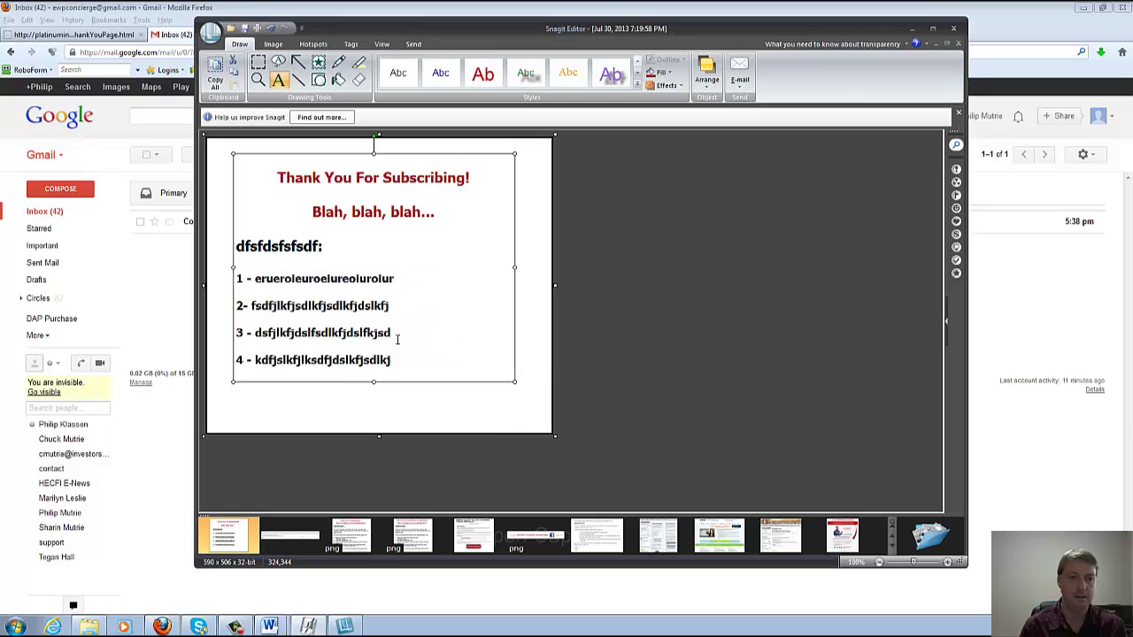
Remove the blank lines between the four numbered lines
{"action": "key", "text": "BackSpace"}
{"action": "key", "text": "BackSpace"}
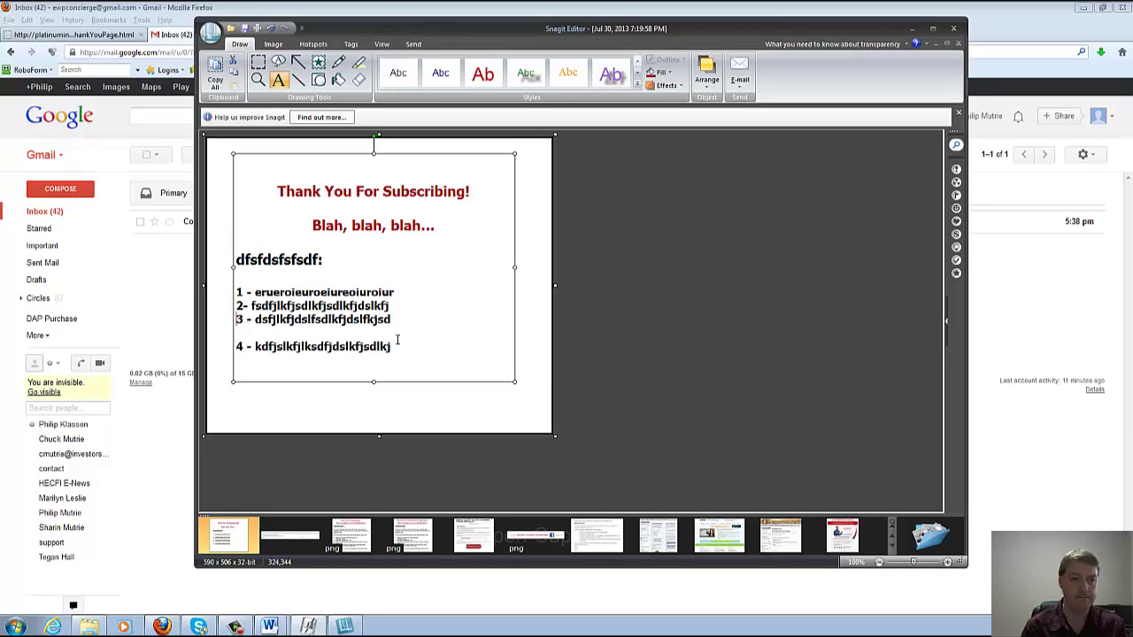
{"action": "key", "text": "BackSpace"}
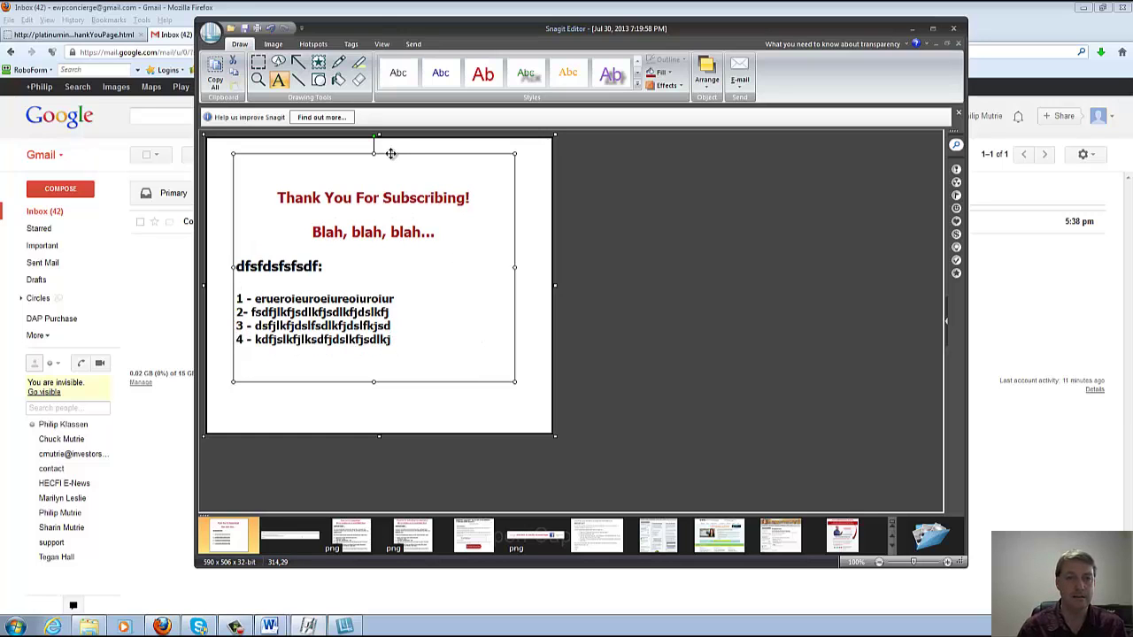
Nudge the text box slightly down and save the image to the Desktop as a PNG under the suggested date-and-time name
{"action": "mouse_move", "coordinate": [389, 155]}
{"action": "left_mouse_down"}
{"action": "mouse_move", "coordinate": [387, 197]}
{"action": "mouse_move", "coordinate": [389, 158]}
{"action": "left_mouse_up"}
{"action": "left_click", "coordinate": [722, 250]}
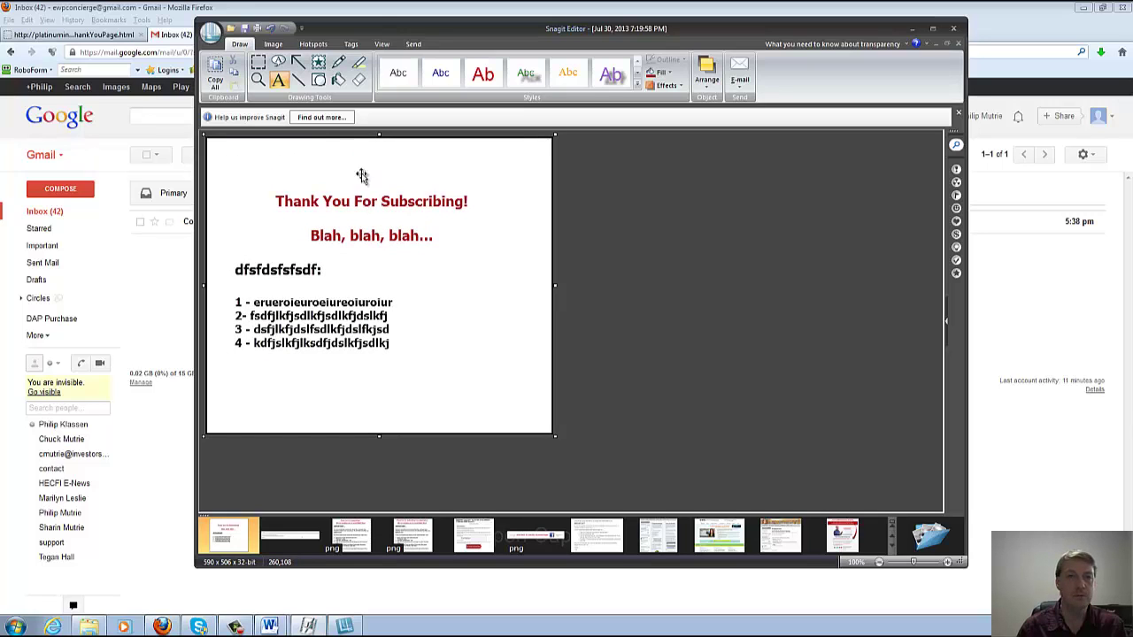
{"action": "left_click", "coordinate": [245, 31]}
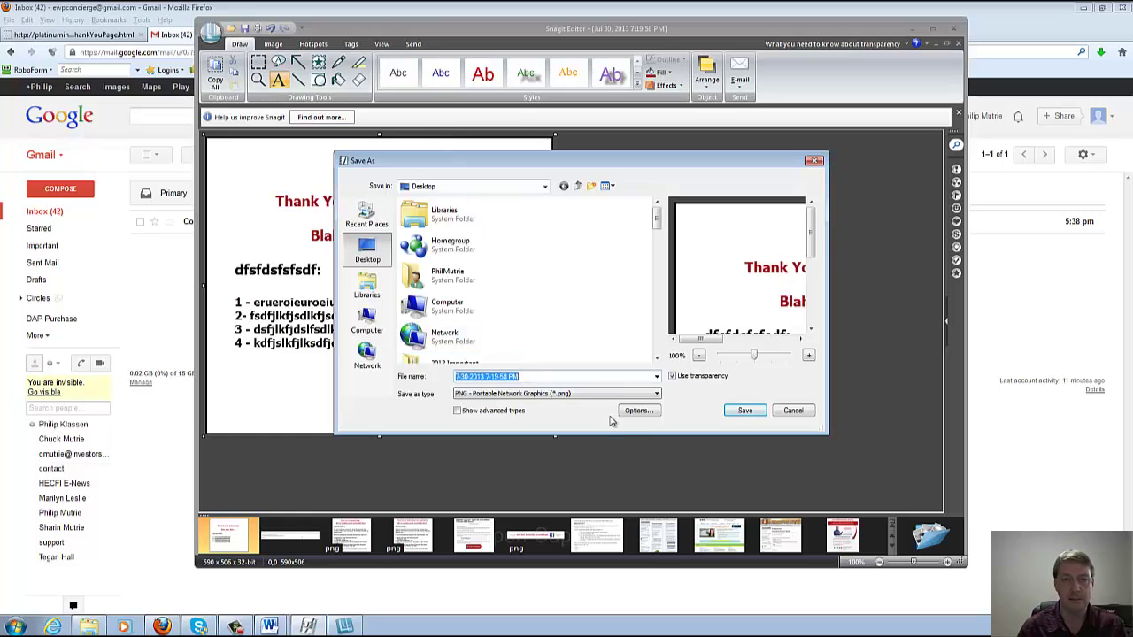
{"action": "left_click", "coordinate": [744, 413]}
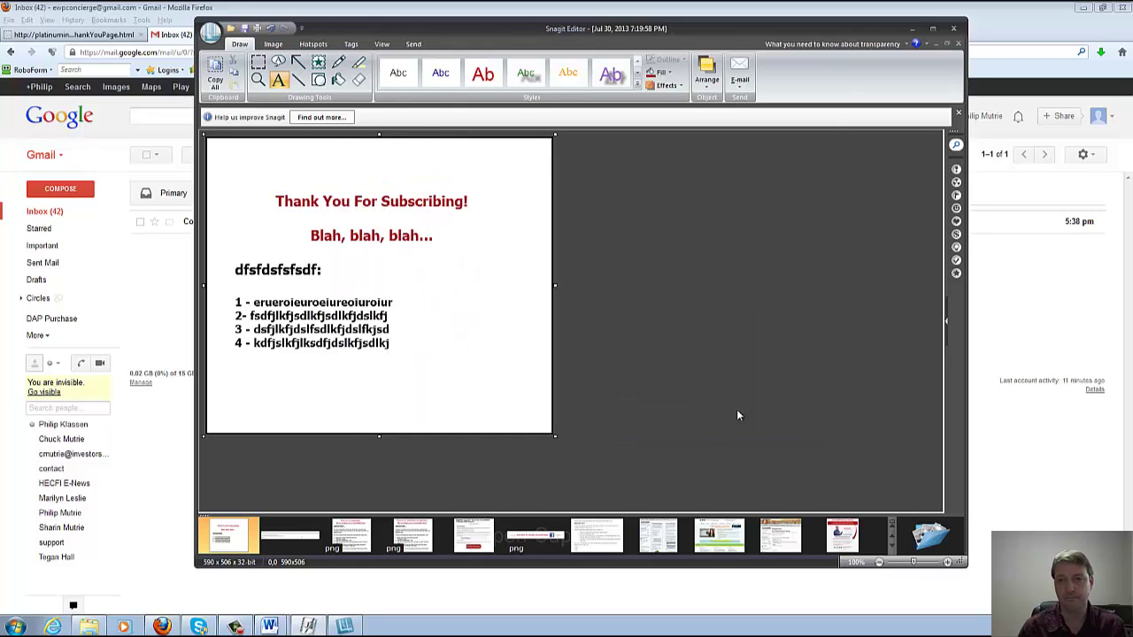
Minimize the open windows to reach the desktop and open the newly saved PNG image to view it
{"action": "left_click", "coordinate": [932, 29]}
{"action": "left_click", "coordinate": [1105, 10]}
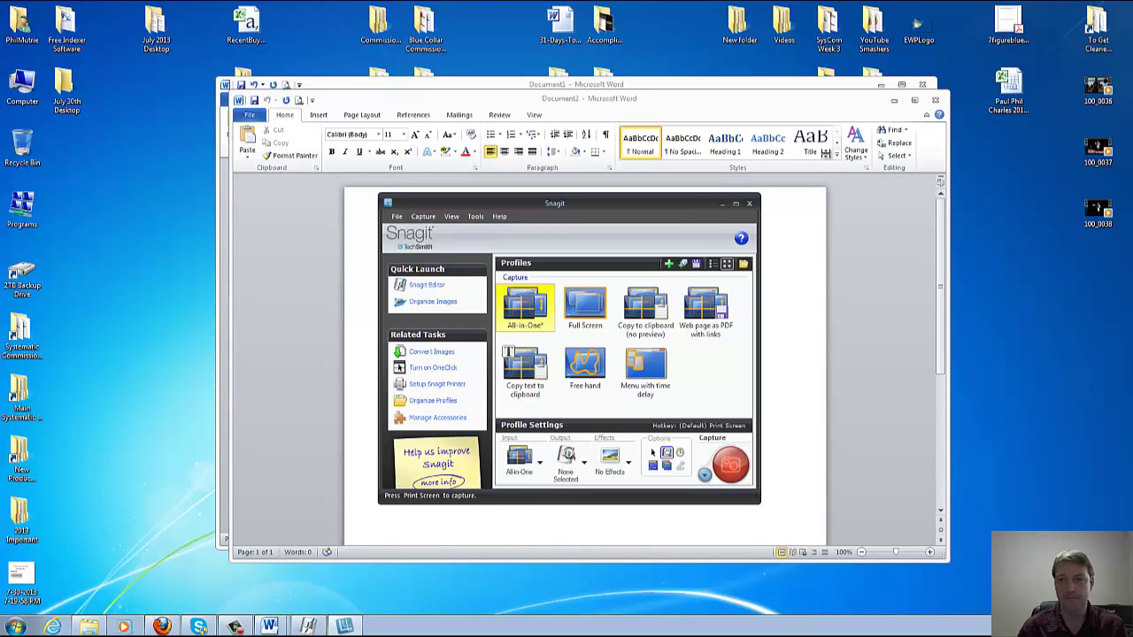
{"action": "left_click", "coordinate": [721, 205]}
{"action": "left_click", "coordinate": [894, 100]}
{"action": "left_click", "coordinate": [881, 85]}
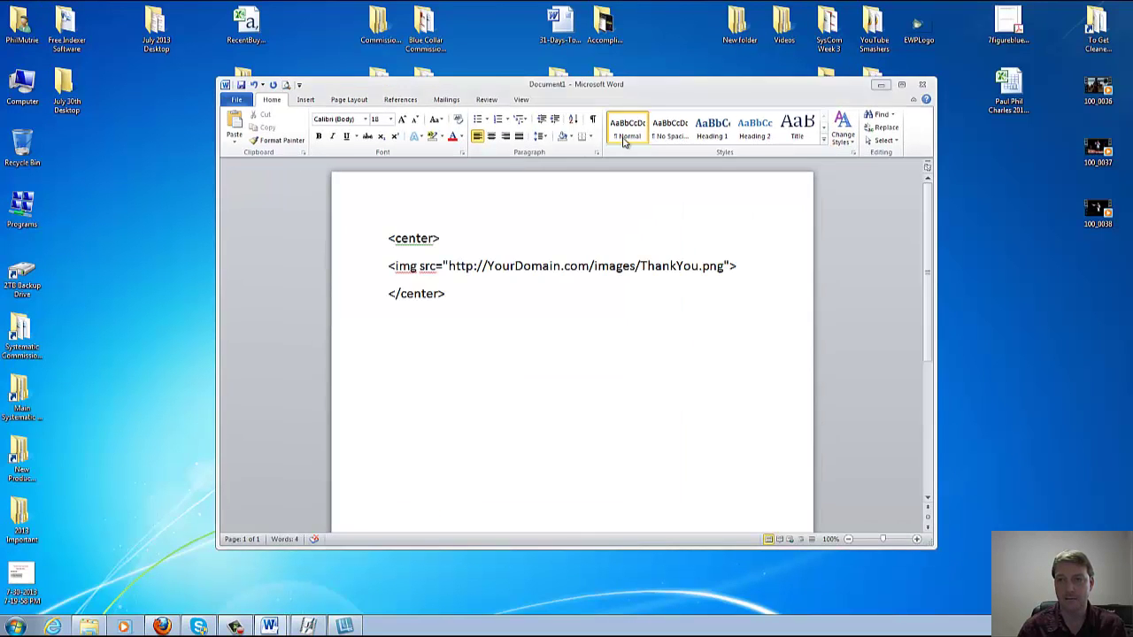
{"action": "double_click", "coordinate": [21, 576]}
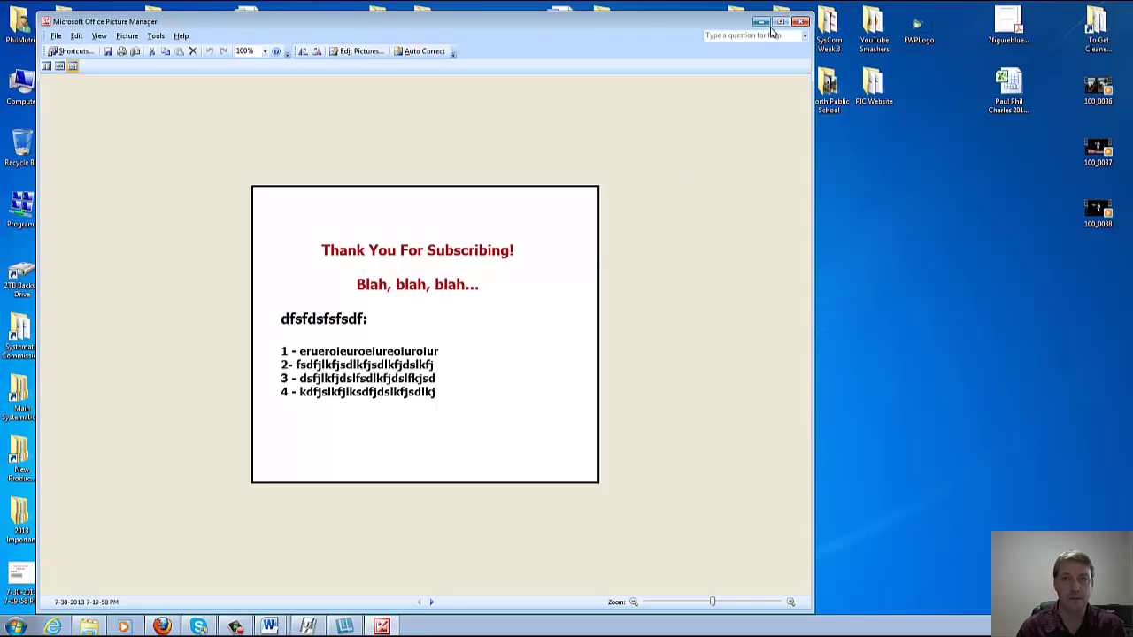
Put the picture away, return to the thank-you page in Firefox, and review its headline, subheading and embedded Gmail instructions image
{"action": "left_click", "coordinate": [760, 22]}
{"action": "left_click", "coordinate": [161, 626]}
{"action": "left_click", "coordinate": [81, 36]}
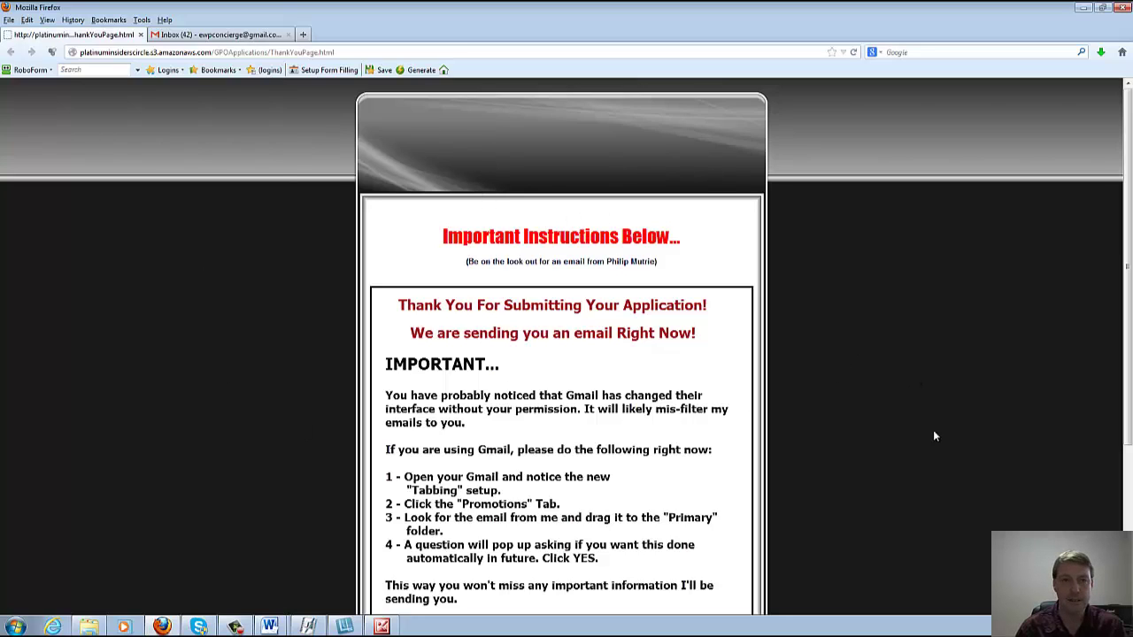
{"action": "left_click_drag", "start_coordinate": [441, 237], "coordinate": [672, 232]}
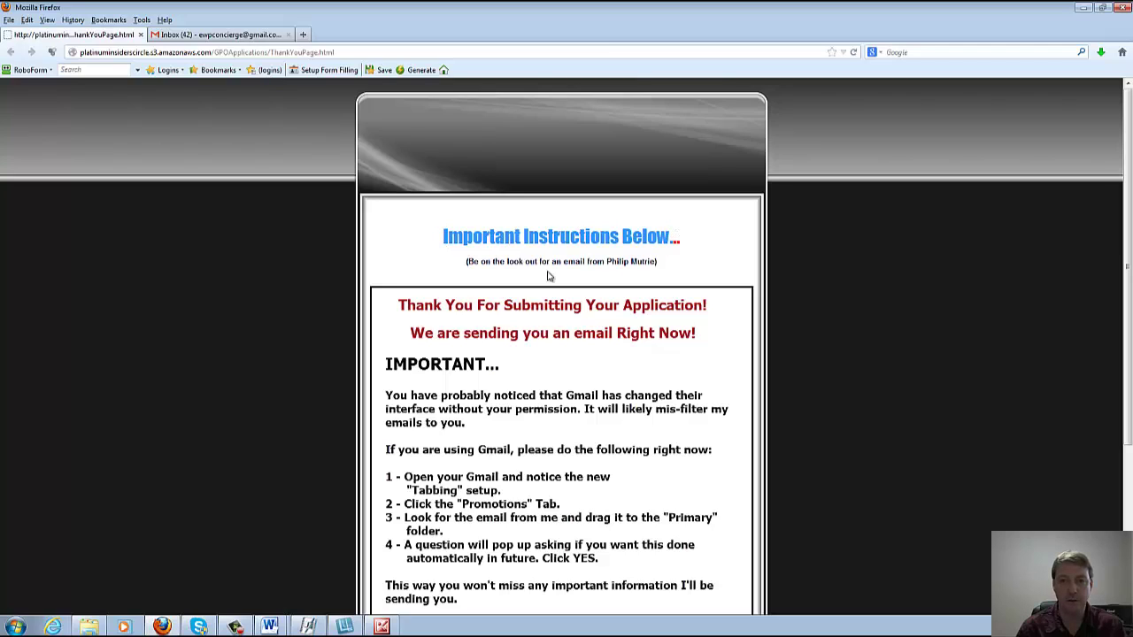
{"action": "left_click_drag", "start_coordinate": [469, 262], "coordinate": [641, 261]}
{"action": "left_click", "coordinate": [760, 289]}
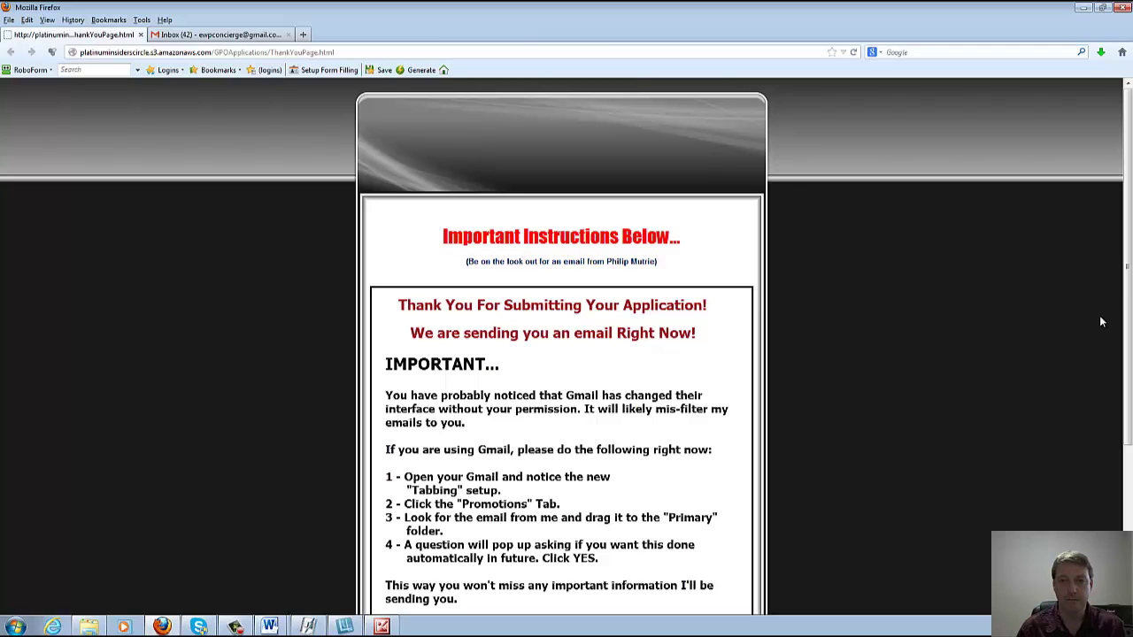
{"action": "scroll", "coordinate": [1130, 254], "scroll_direction": "down", "scroll_amount": 1}
{"action": "scroll", "coordinate": [1130, 254], "scroll_direction": "down", "scroll_amount": 1}
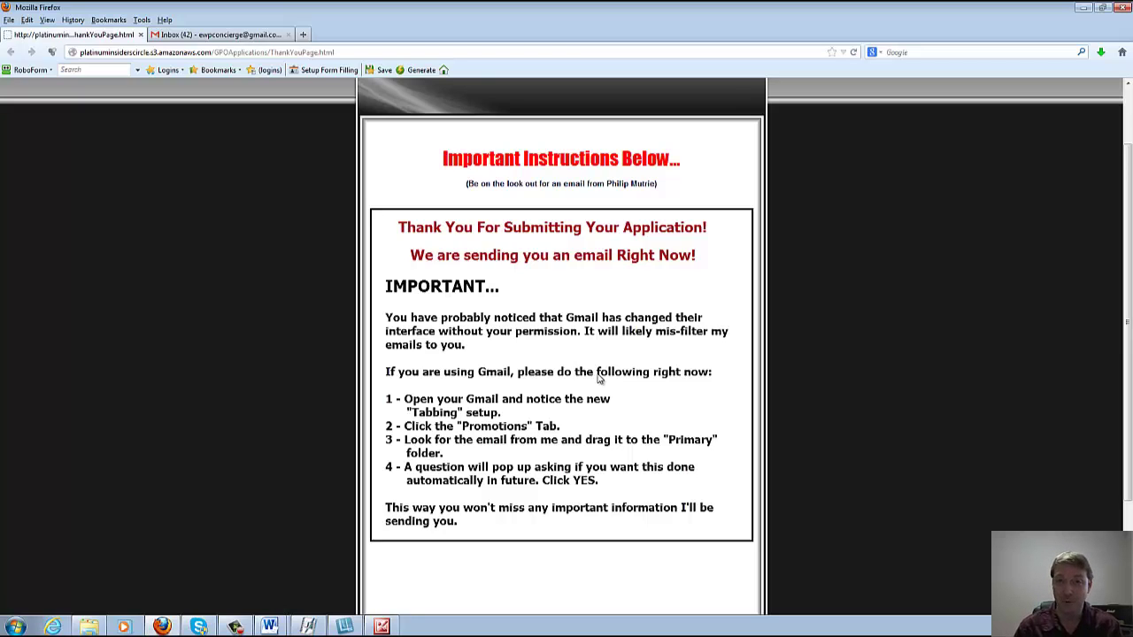
{"action": "scroll", "coordinate": [598, 378], "scroll_direction": "up", "scroll_amount": 2}
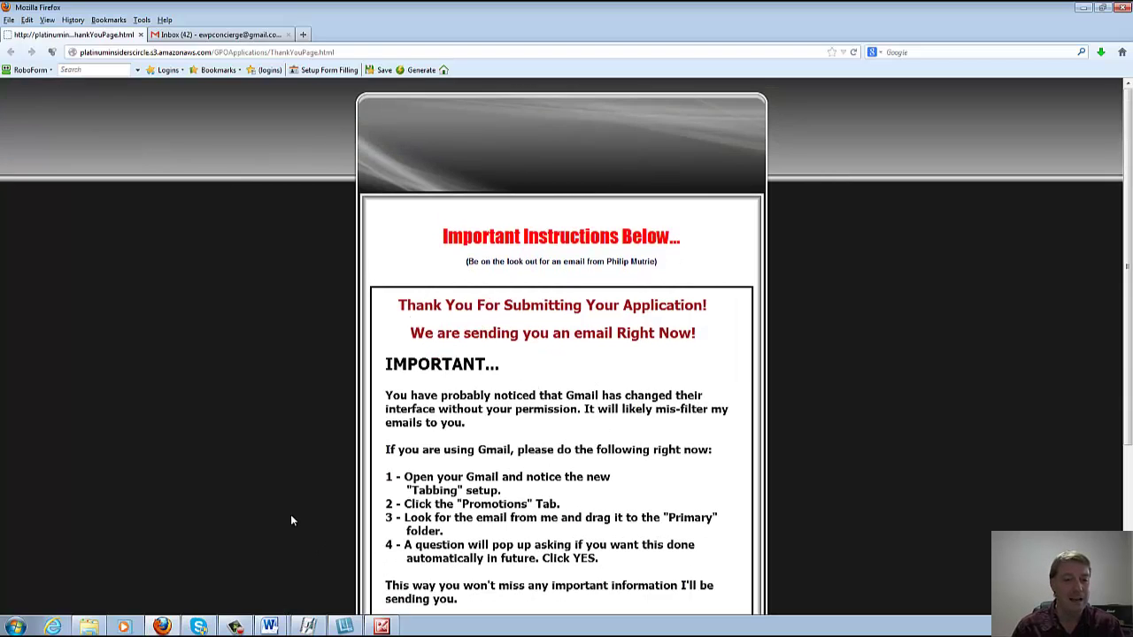
Switch to Document1 in Word and examine the HTML's opening and closing center tags and the YourDomain part of the image URL
{"action": "left_click", "coordinate": [290, 624]}
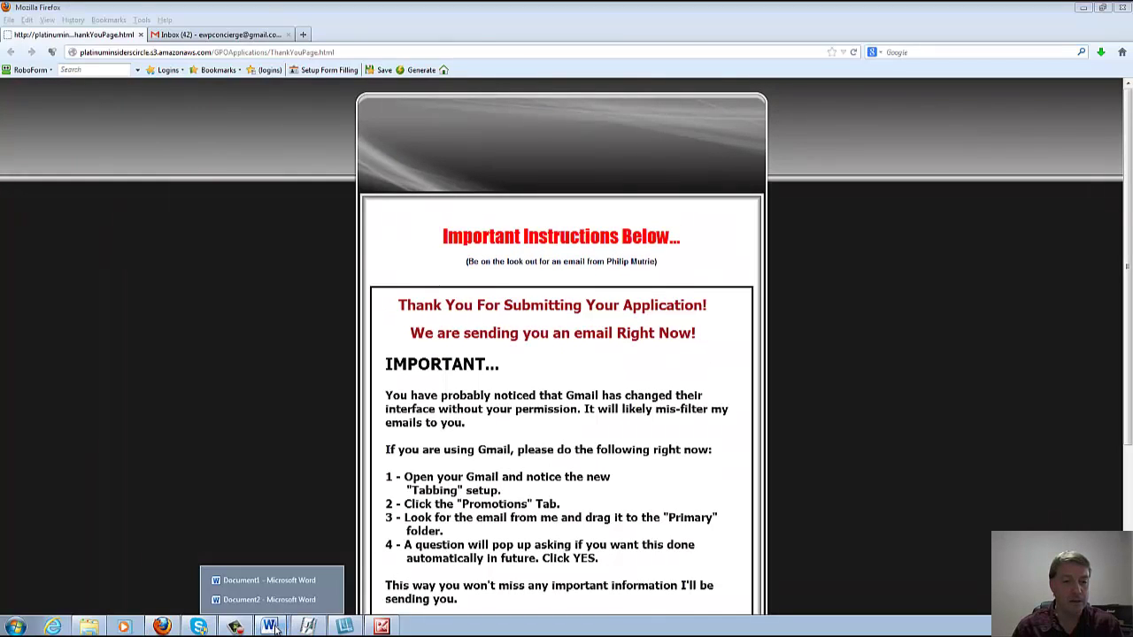
{"action": "left_click", "coordinate": [264, 582]}
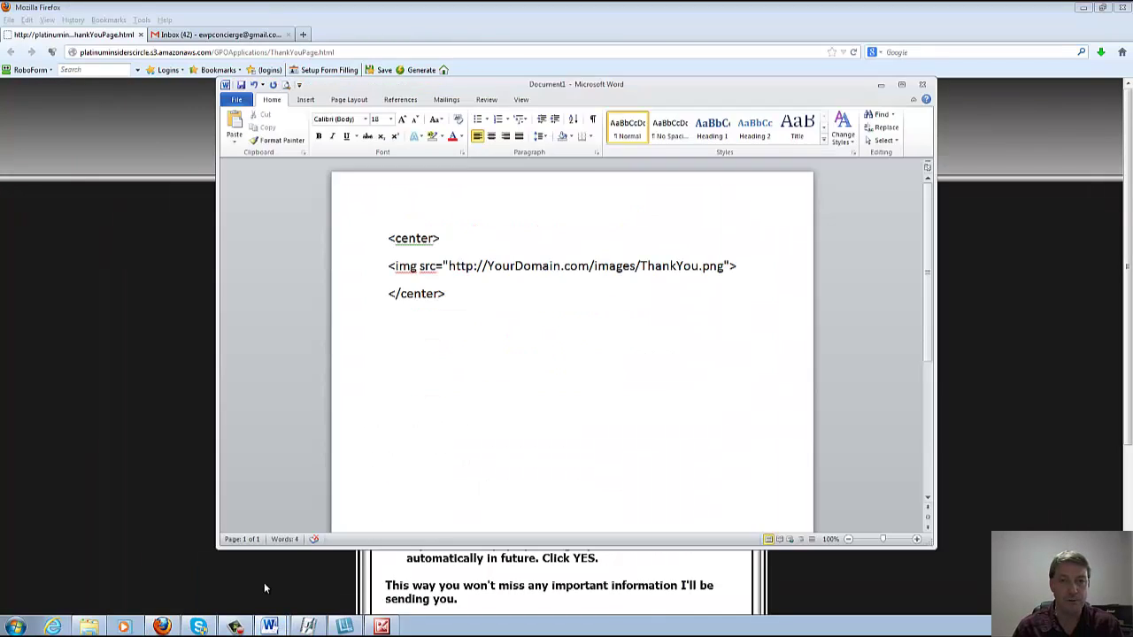
{"action": "left_click_drag", "start_coordinate": [448, 295], "coordinate": [387, 298]}
{"action": "left_click", "coordinate": [425, 345]}
{"action": "left_click_drag", "start_coordinate": [441, 237], "coordinate": [387, 237]}
{"action": "left_click", "coordinate": [446, 293]}
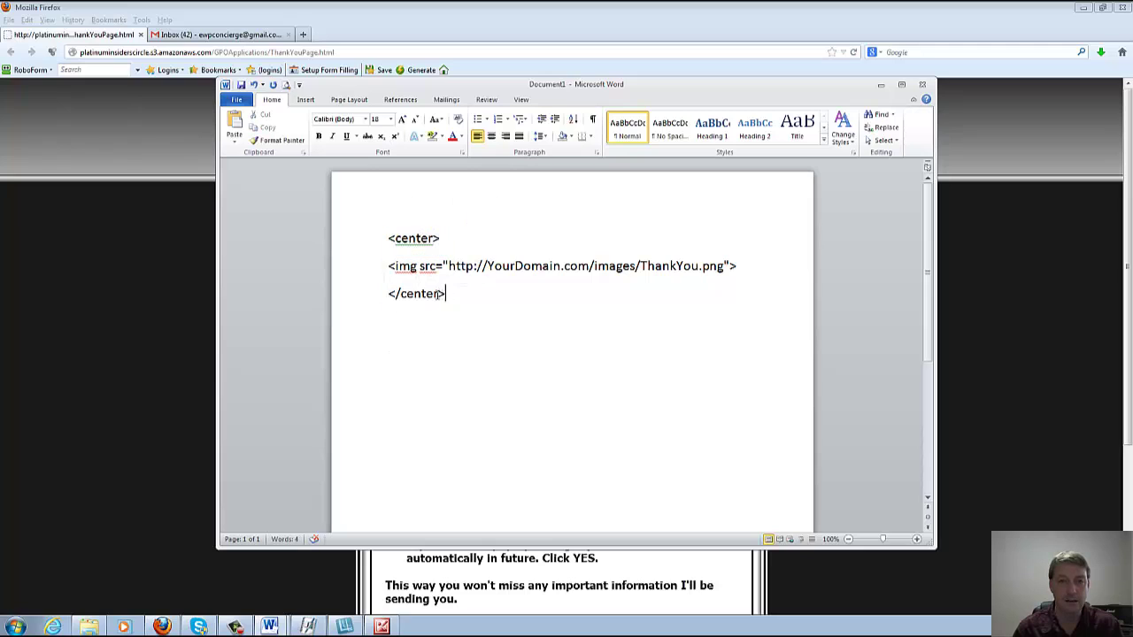
{"action": "left_click_drag", "start_coordinate": [446, 294], "coordinate": [390, 297]}
{"action": "left_click", "coordinate": [437, 368]}
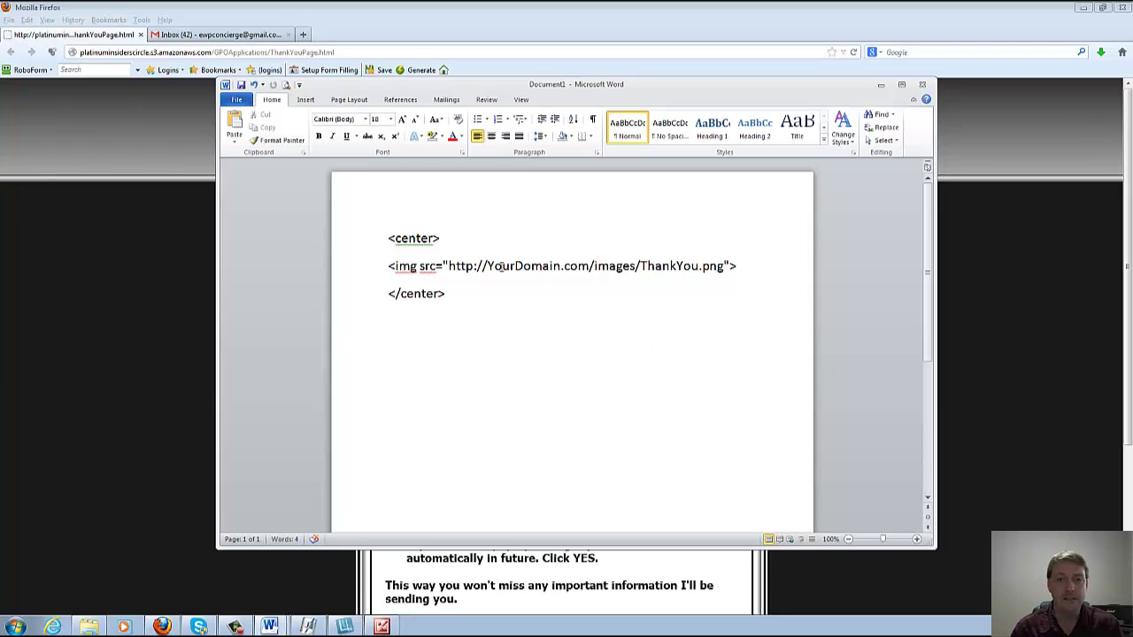
{"action": "left_click_drag", "start_coordinate": [488, 266], "coordinate": [560, 267]}
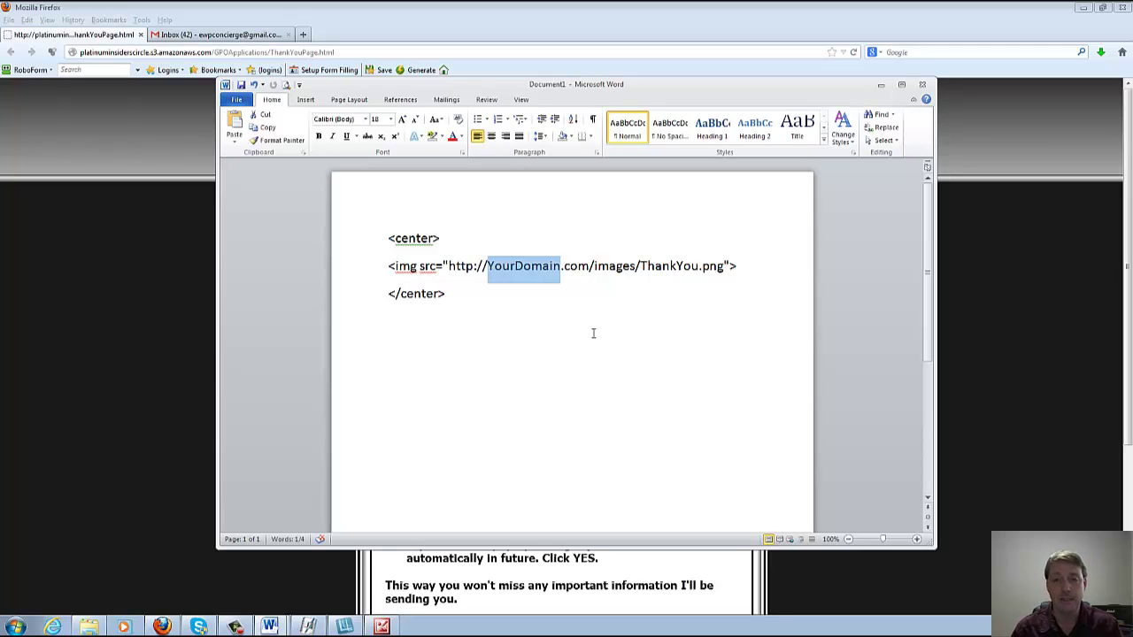
Remove the images/ folder from the image URL in the img tag and put images/ back before ThankYou.png
{"action": "left_click_drag", "start_coordinate": [595, 266], "coordinate": [634, 286]}
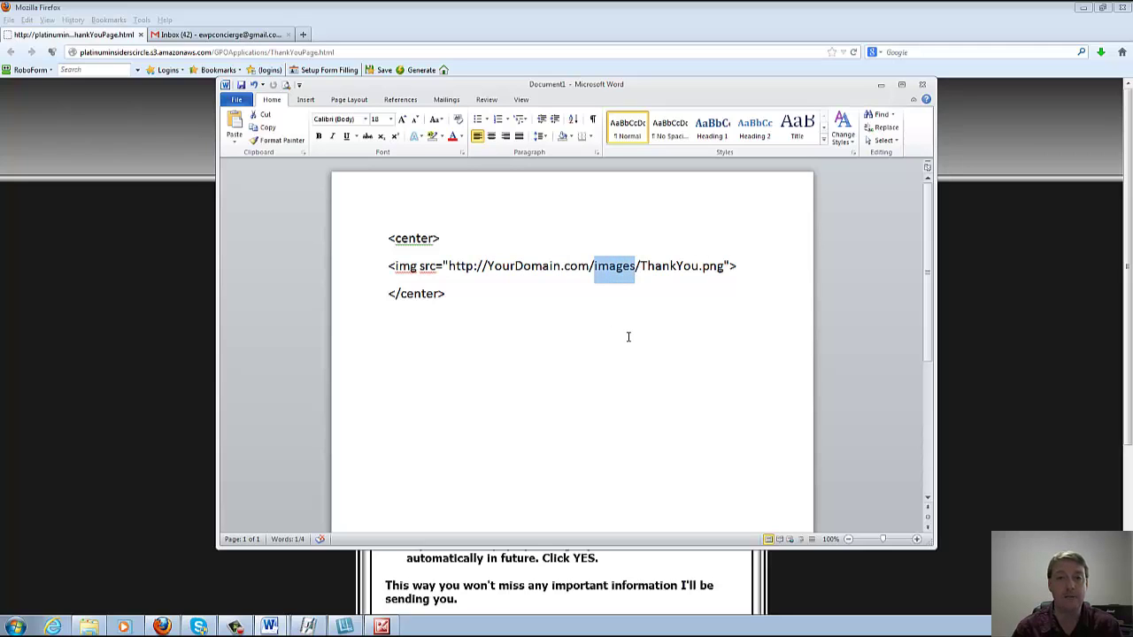
{"action": "left_click", "coordinate": [639, 267]}
{"action": "left_click_drag", "start_coordinate": [640, 267], "coordinate": [594, 267]}
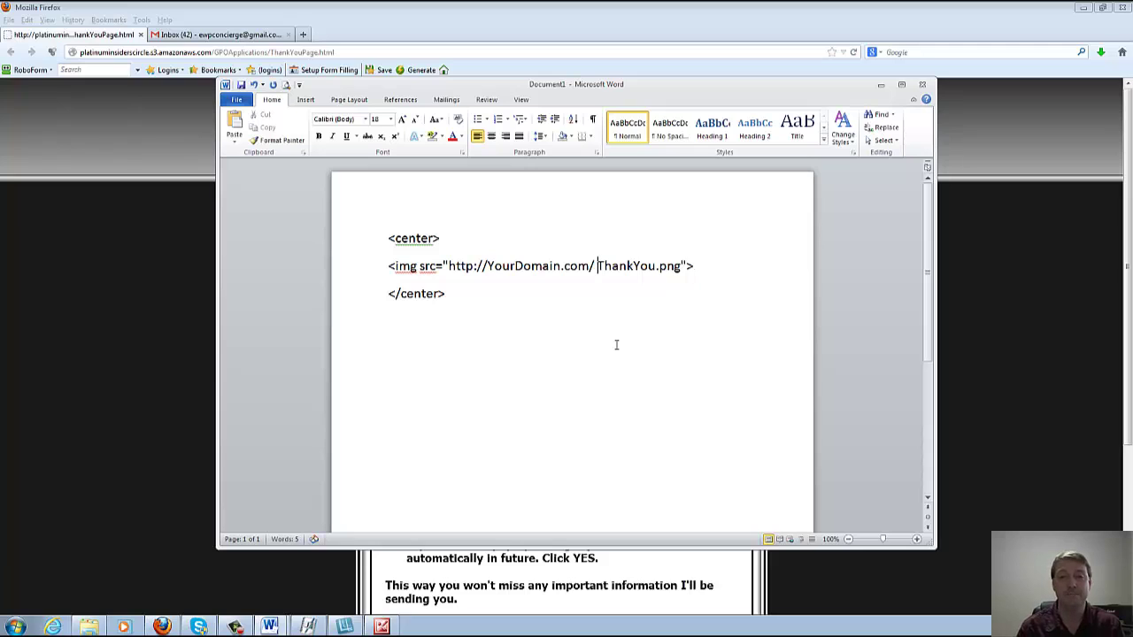
{"action": "key", "text": "BackSpace"}
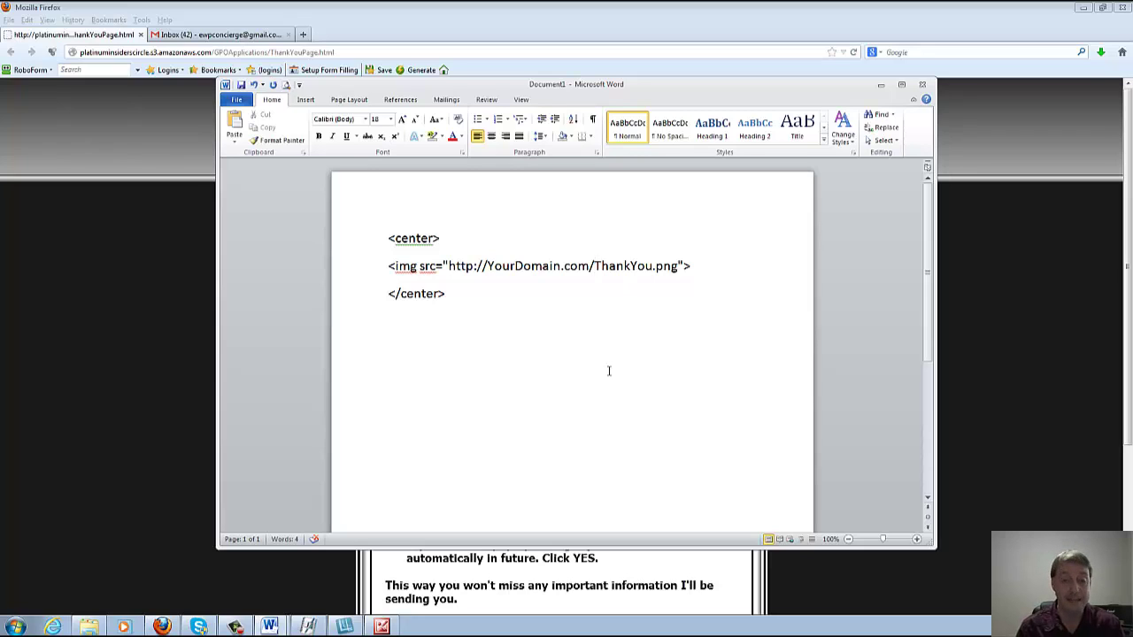
{"action": "type", "text": "images"}
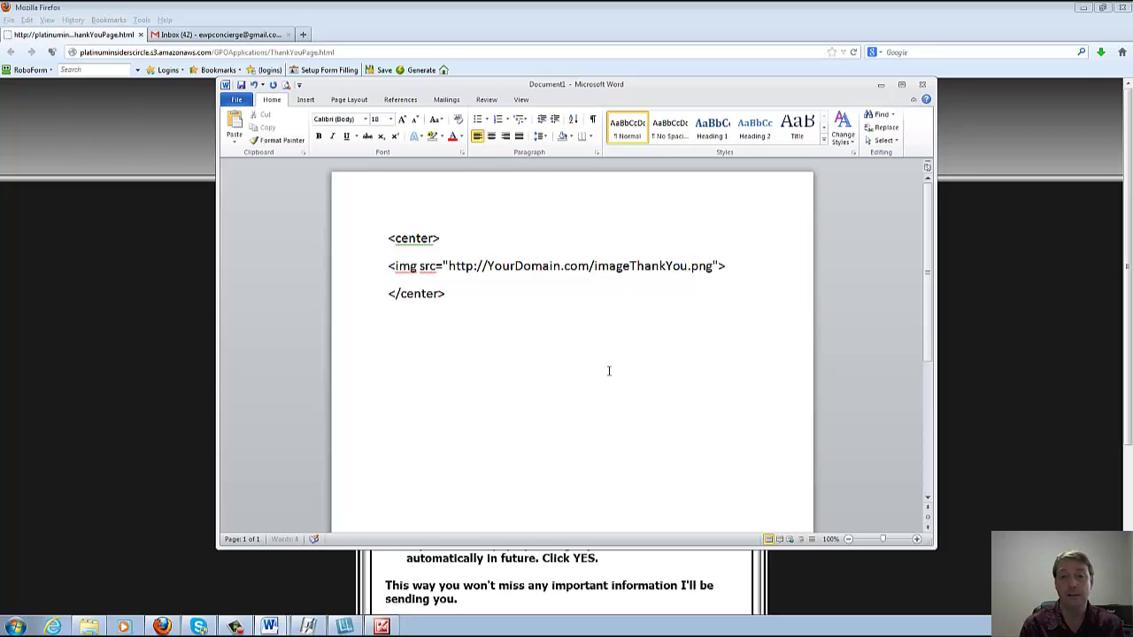
{"action": "type", "text": "/"}
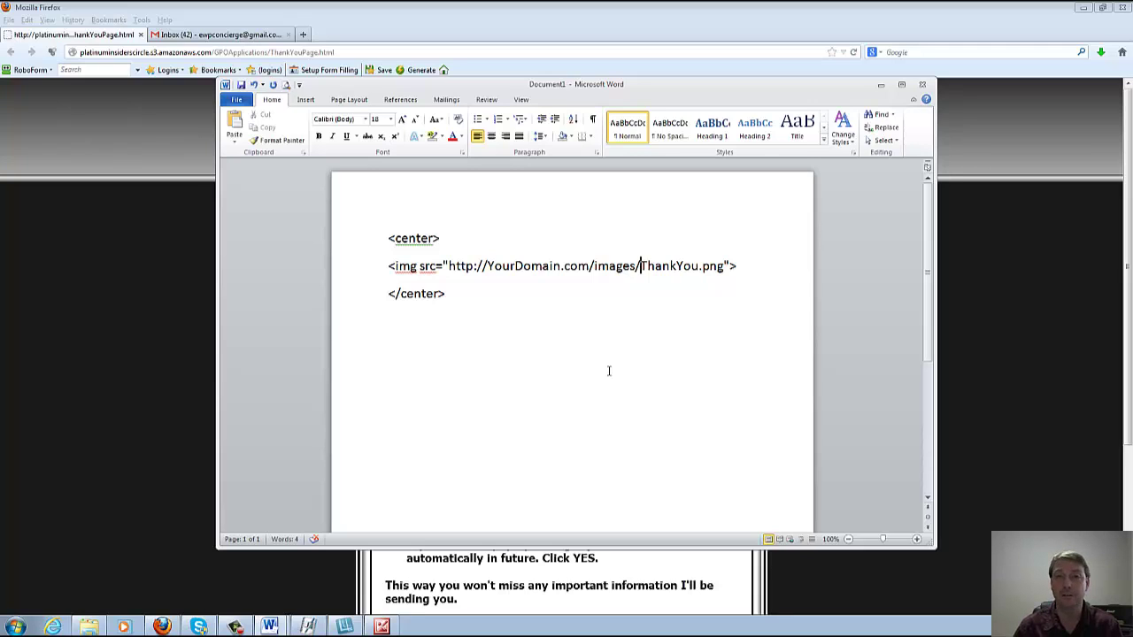
Put Word away, switch to the Gmail inbox in Firefox, and examine the settings for choosing which inbox categories are enabled
{"action": "left_click", "coordinate": [882, 86]}
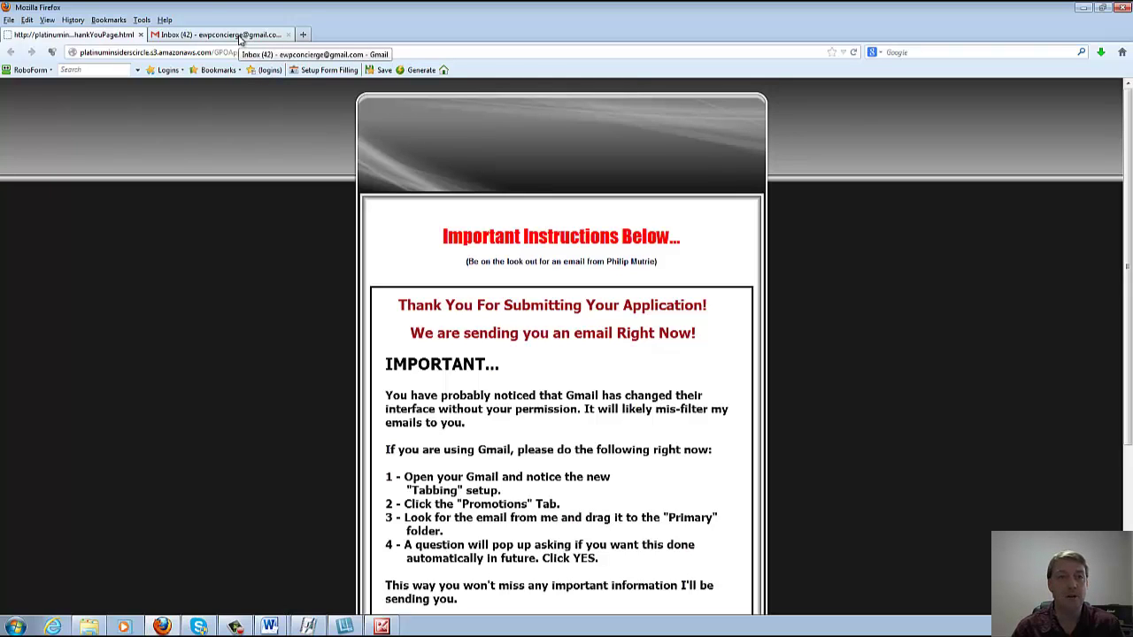
{"action": "left_click", "coordinate": [238, 36]}
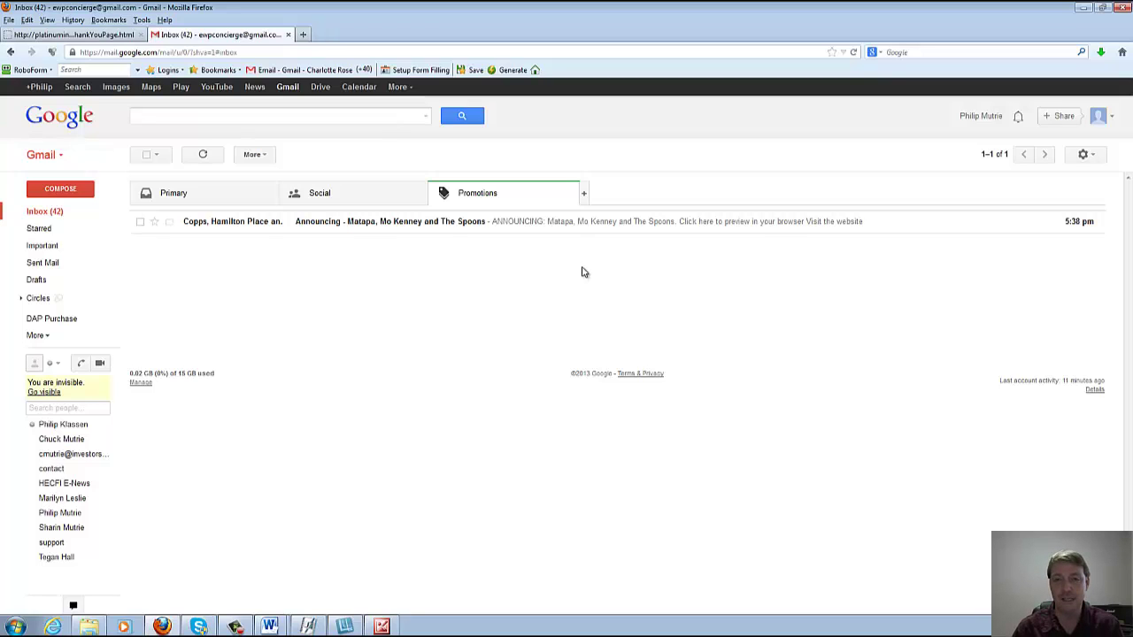
{"action": "left_click", "coordinate": [584, 193]}
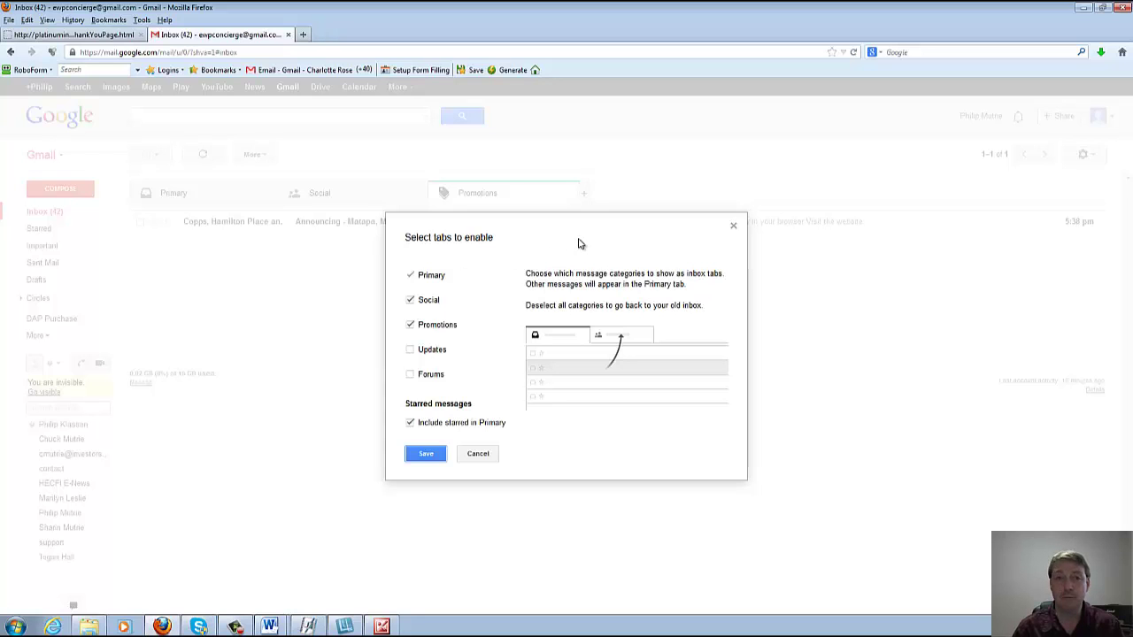
{"action": "left_click", "coordinate": [733, 226]}
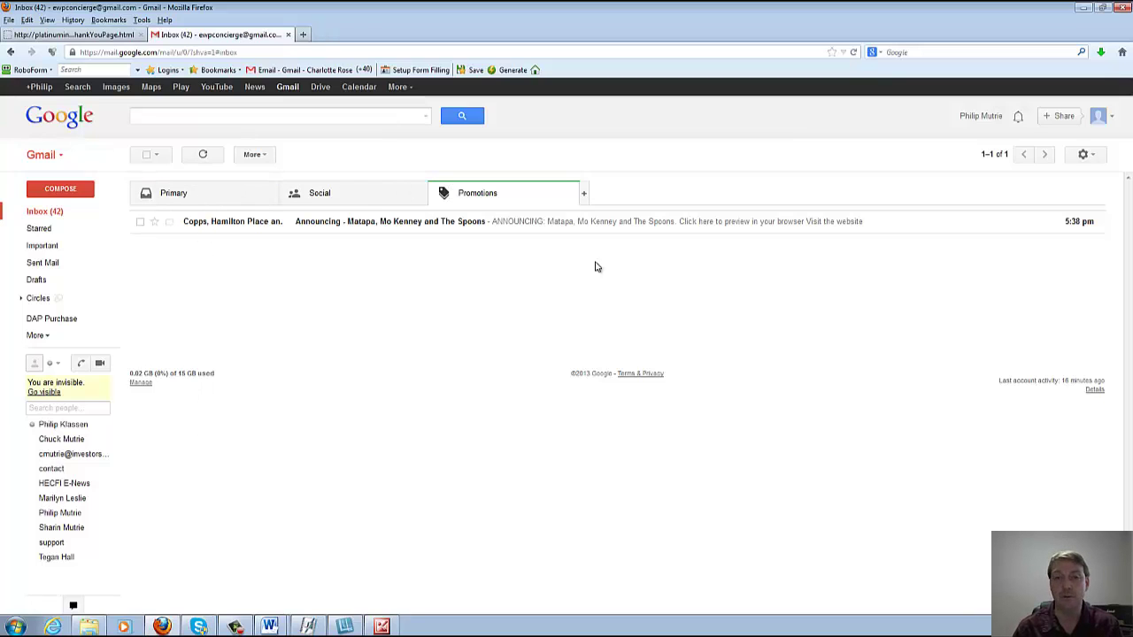
{"action": "left_click", "coordinate": [585, 195]}
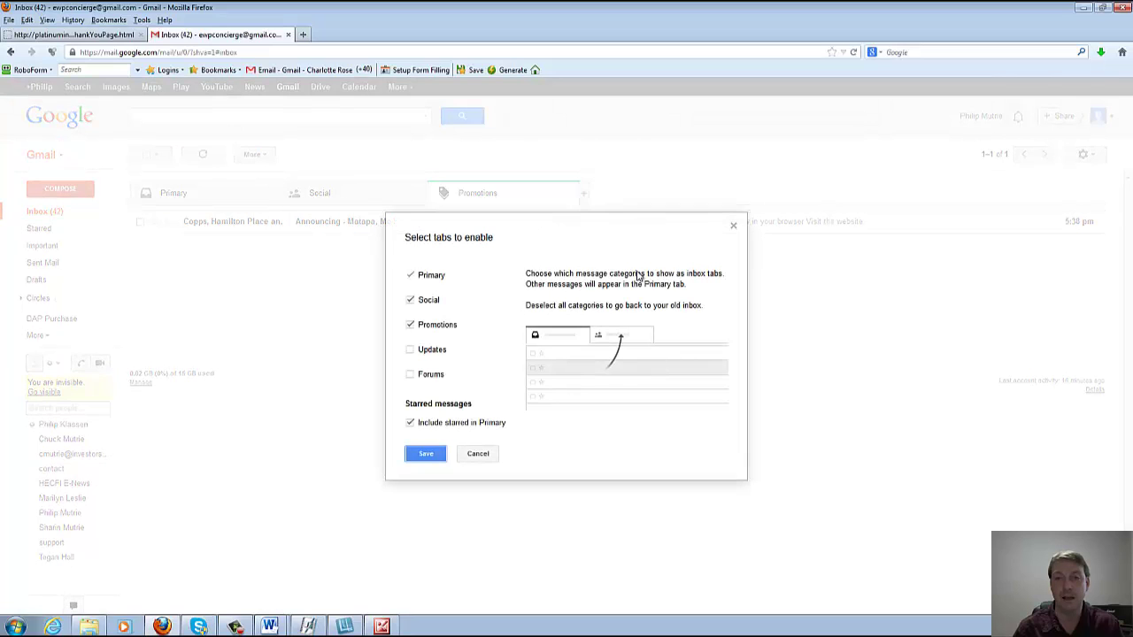
{"action": "left_click", "coordinate": [734, 226]}
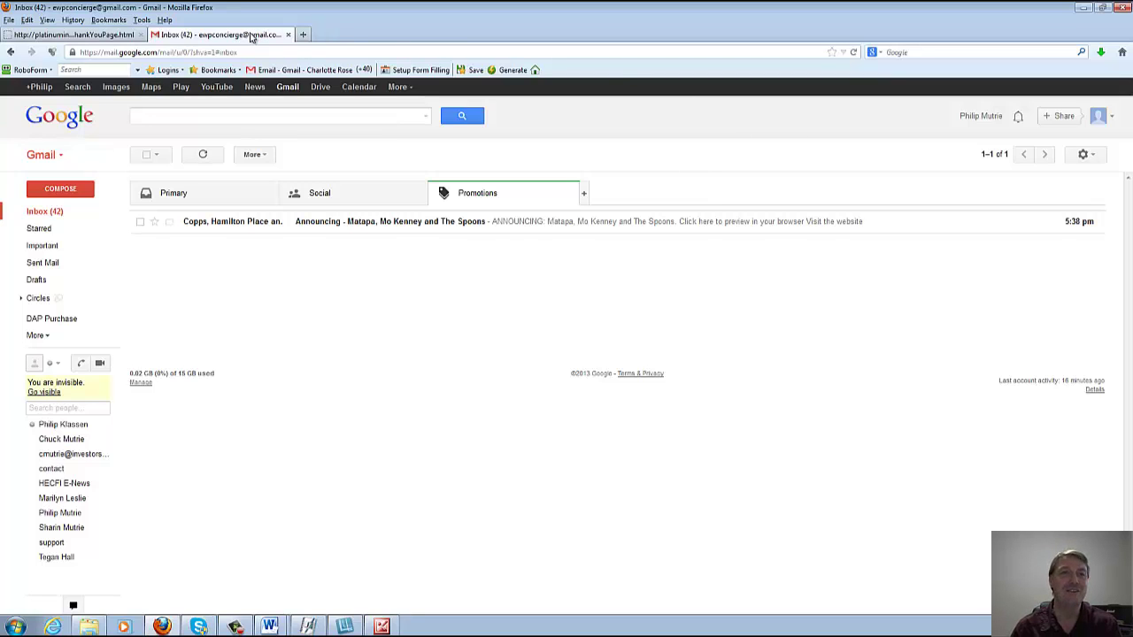
Return to the thank-you page and review the embedded Gmail instructions image down to its closing sentence
{"action": "left_click", "coordinate": [105, 35]}
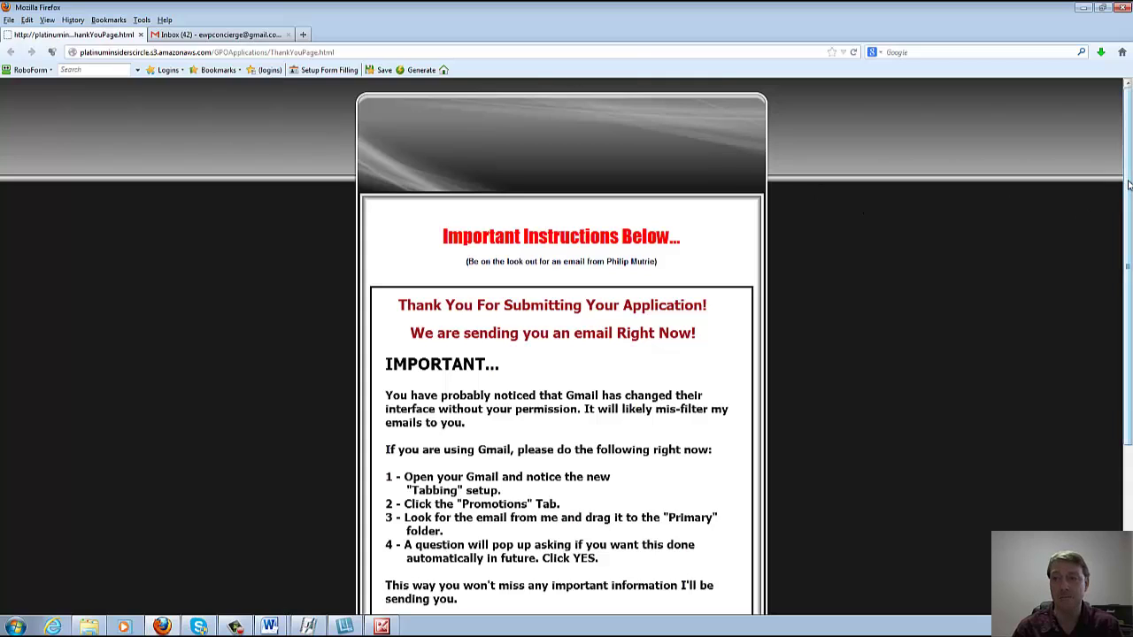
{"action": "left_click_drag", "start_coordinate": [1129, 184], "coordinate": [1128, 197]}
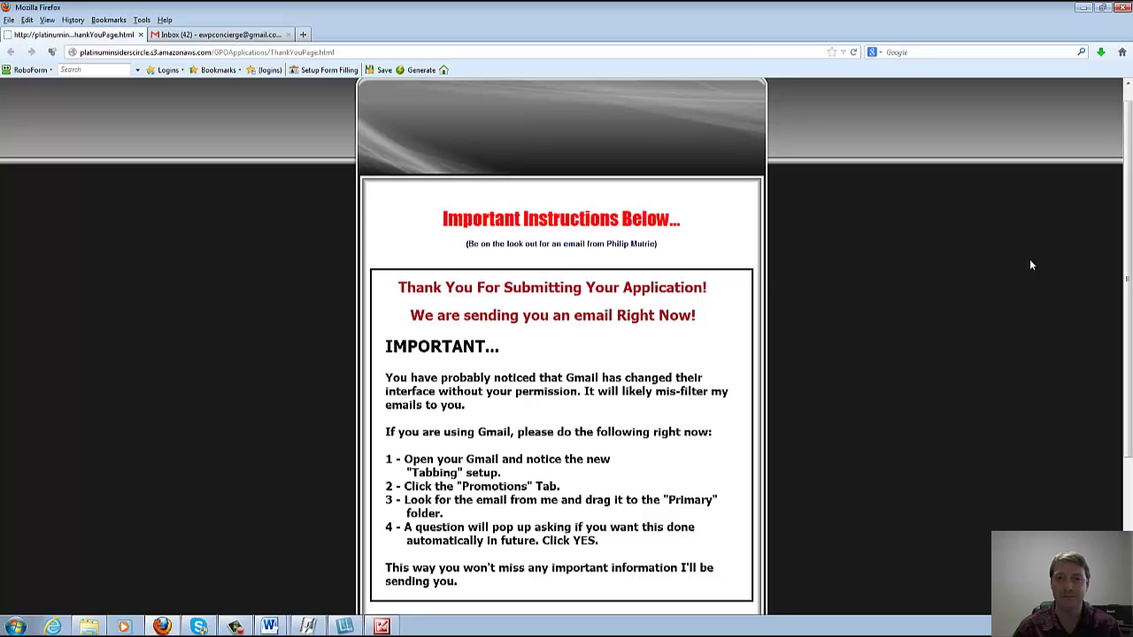
{"action": "left_click", "coordinate": [241, 626]}
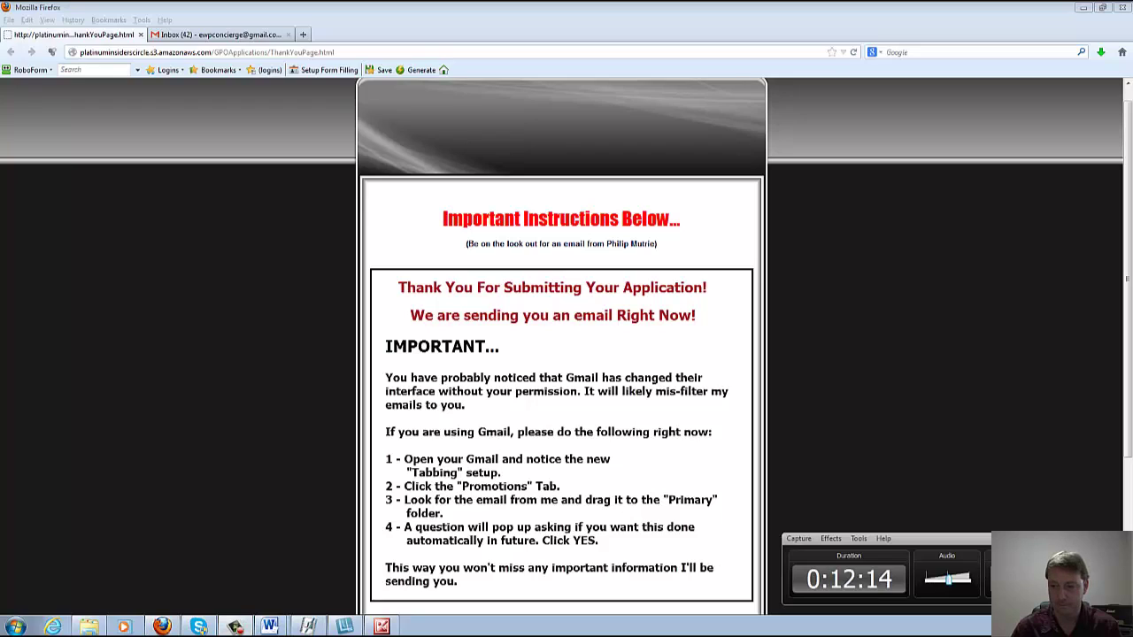